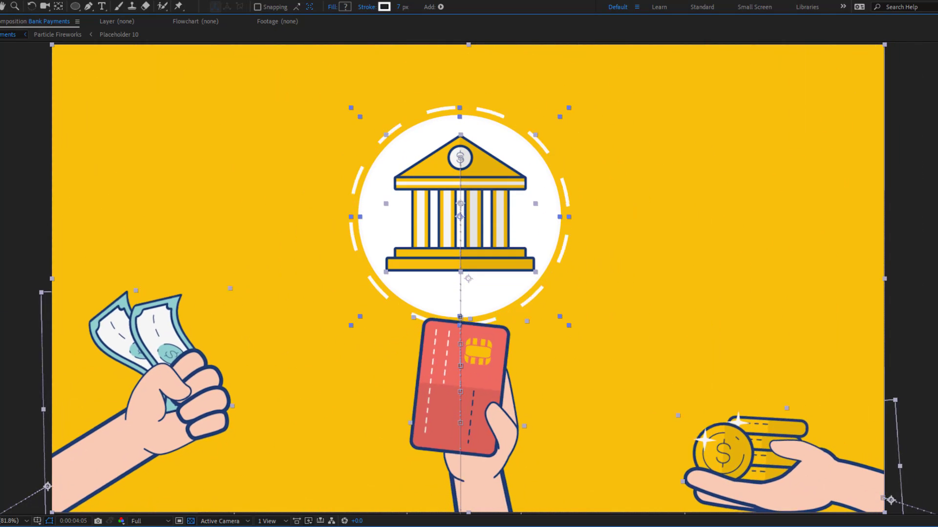
- Stop the preview and move the cash hand's (layer 01) anchor point to its lower-left corner
key("space")
key("space")
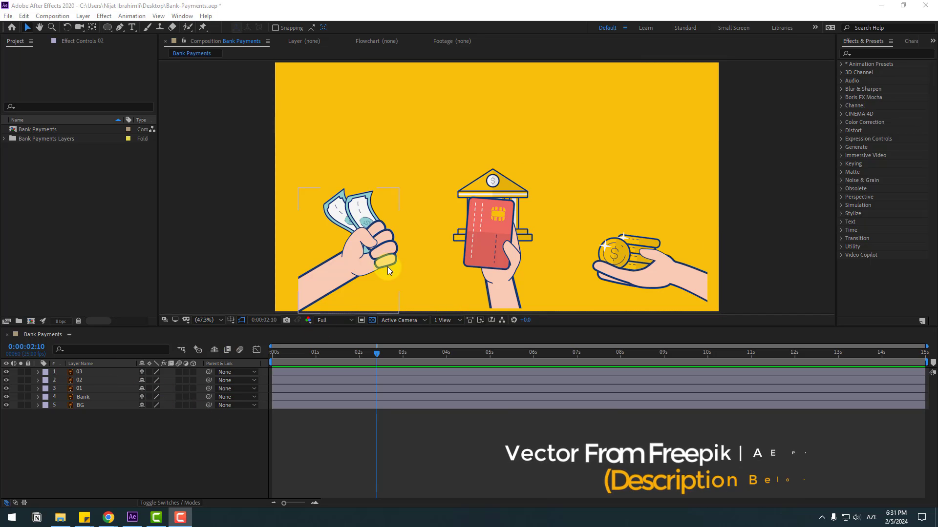
left_click(363, 256)
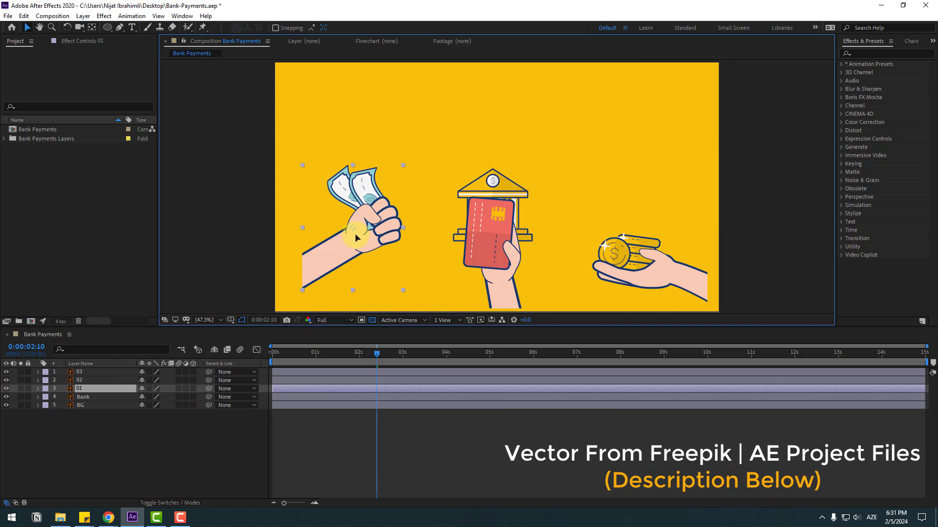
left_click(68, 57)
left_click(91, 27)
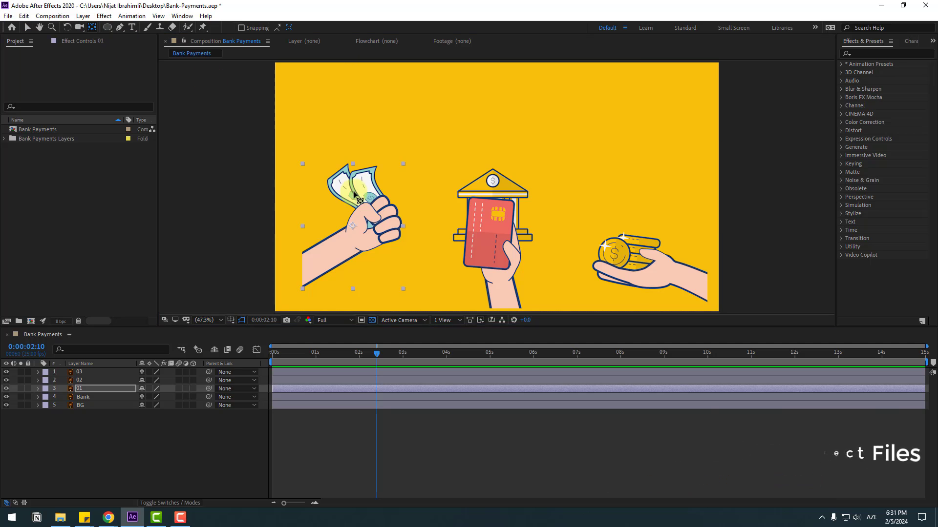
left_click_drag(356, 231, 306, 272)
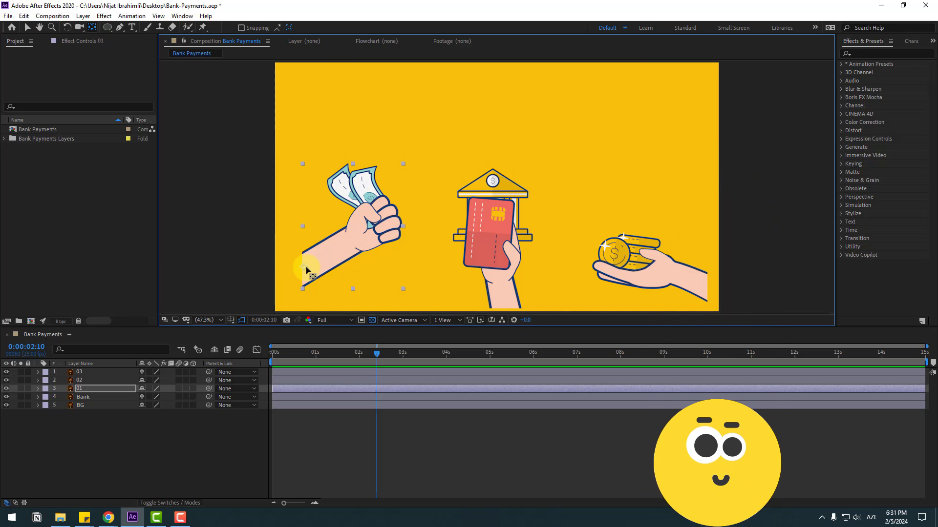
left_click(28, 27)
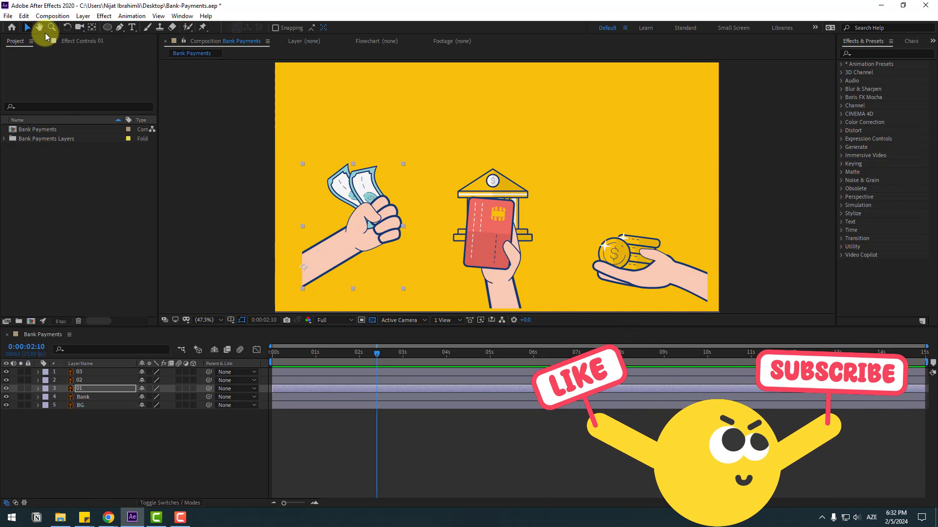
- Move the card hand's anchor down to its base and the coin hand's anchor to its lower-right corner
left_click(506, 248)
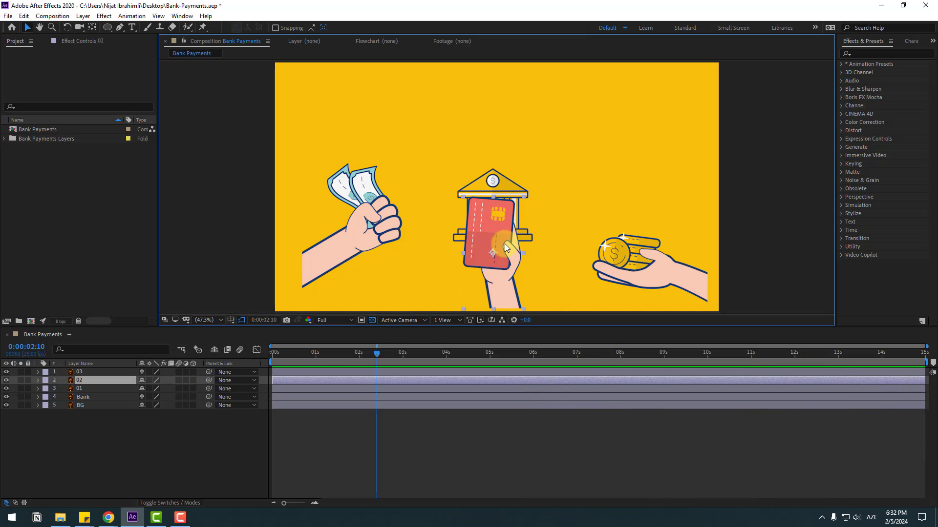
left_click(93, 27)
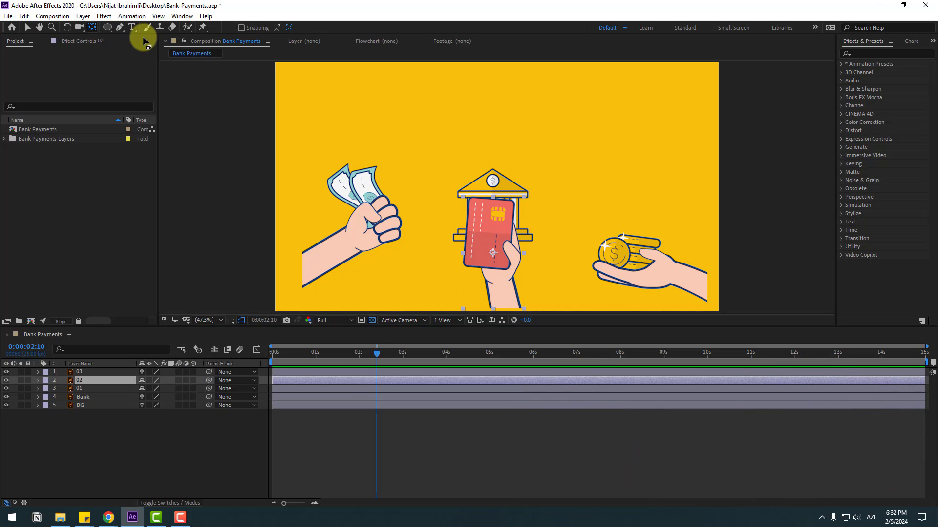
left_click_drag(493, 257, 499, 284)
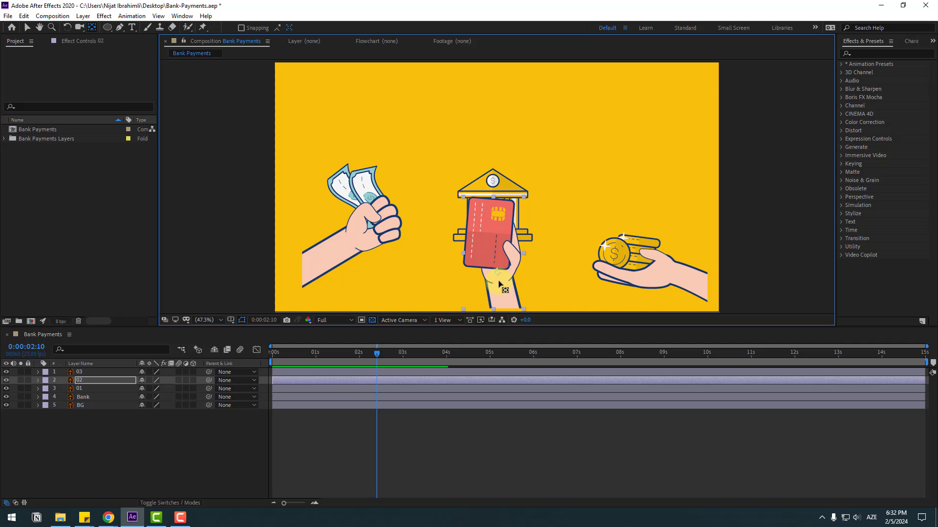
left_click(26, 29)
left_click(77, 374)
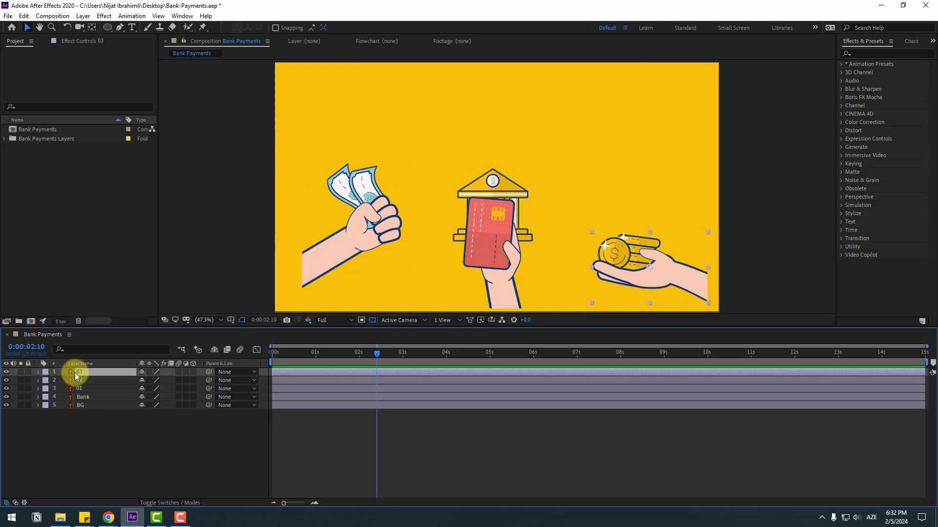
left_click(94, 29)
left_click_drag(651, 272, 679, 286)
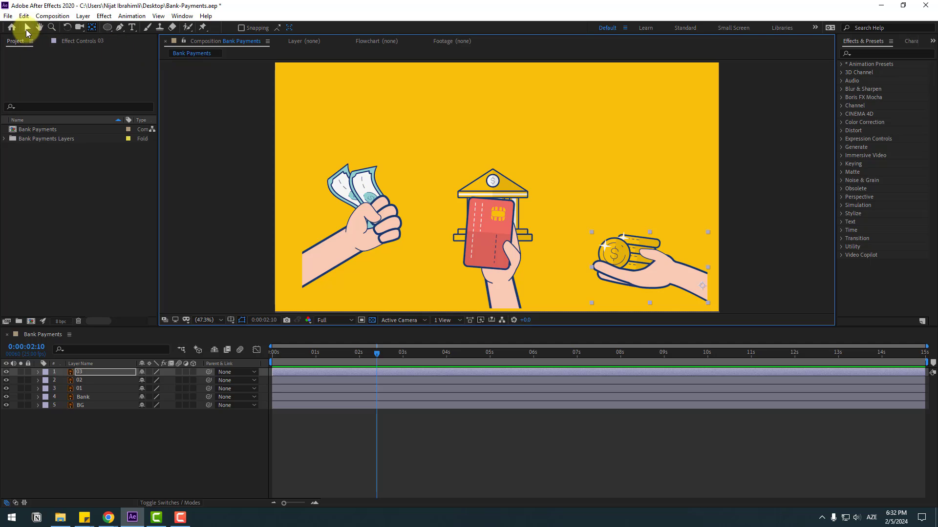
left_click(27, 30)
- Nudge the cash hand down-left, the coin hand down-right, and the card hand down about 23 px
left_click(345, 254)
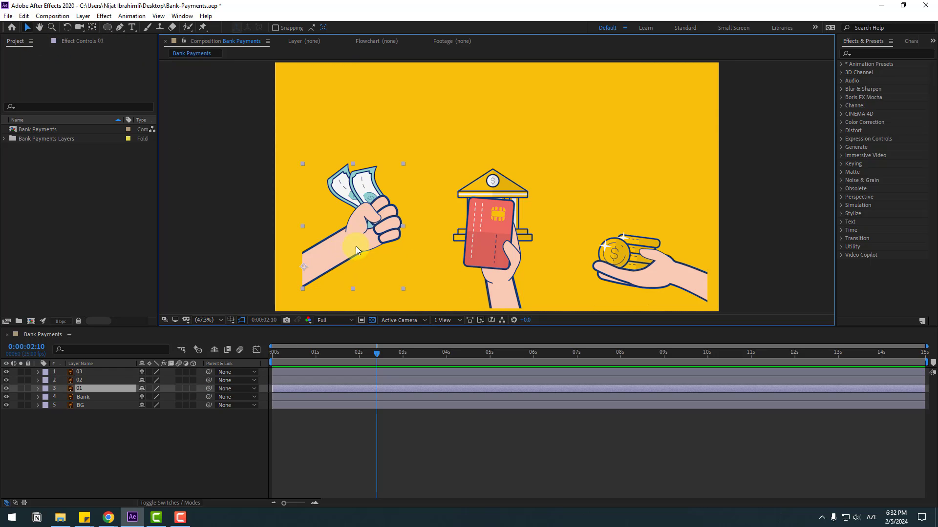
left_click_drag(363, 230, 332, 261)
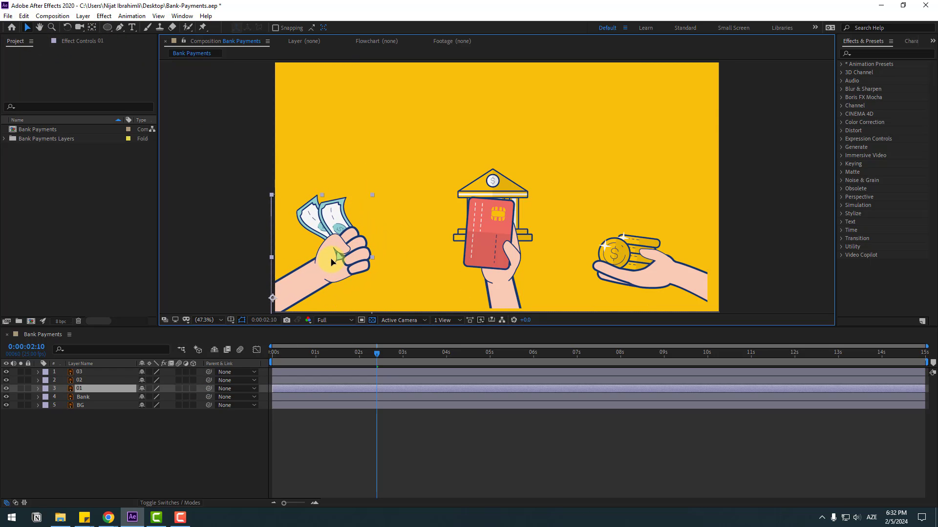
left_click_drag(626, 270, 642, 289)
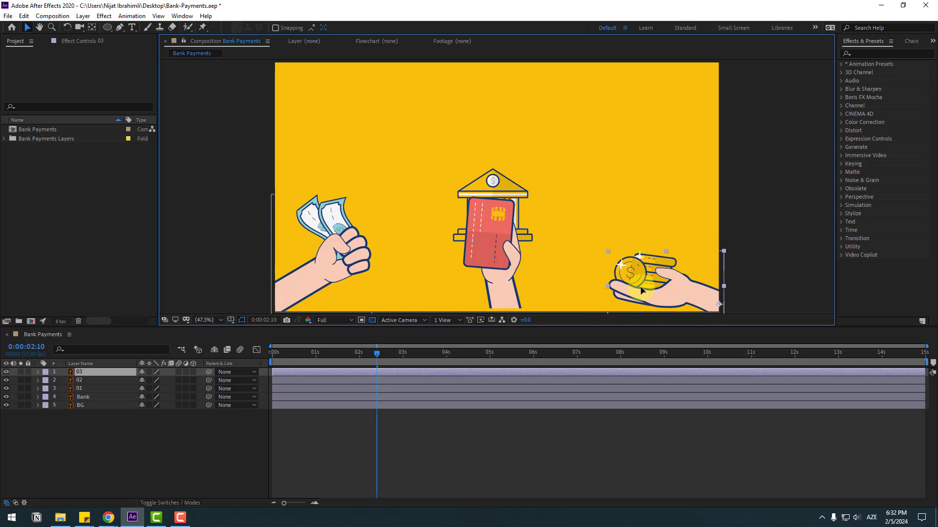
left_click_drag(499, 251, 499, 263)
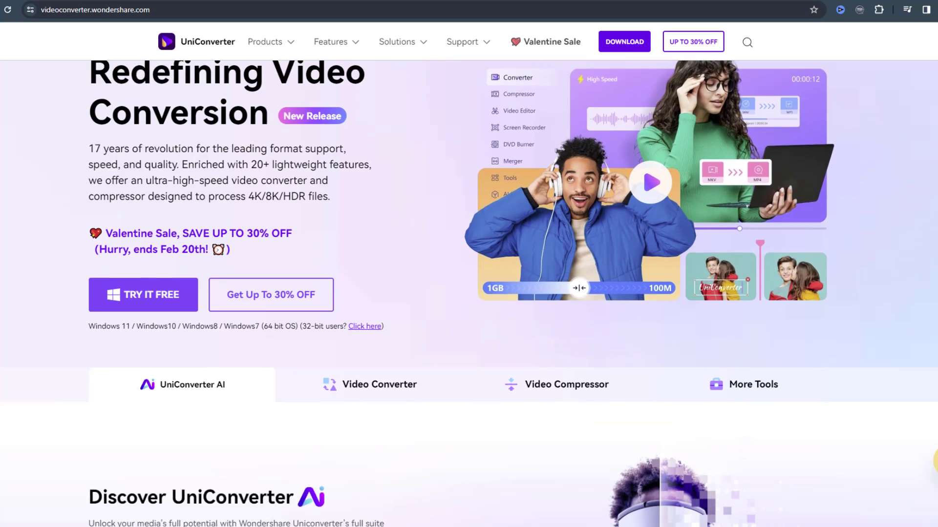
- Scroll down through the UniConverter product page's conversion and compression feature sections
scroll(469, 293, "down", 3)
scroll(468, 293, "down", 10)
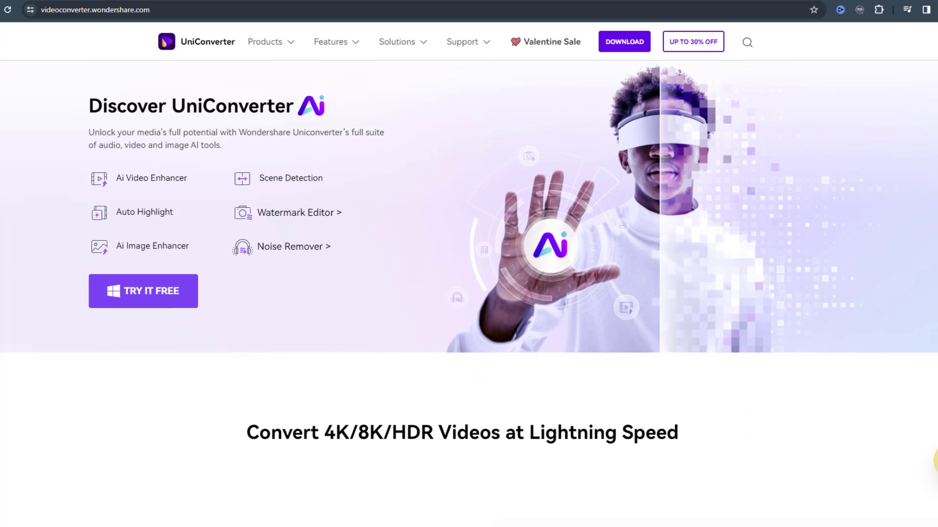
scroll(469, 293, "down", 10)
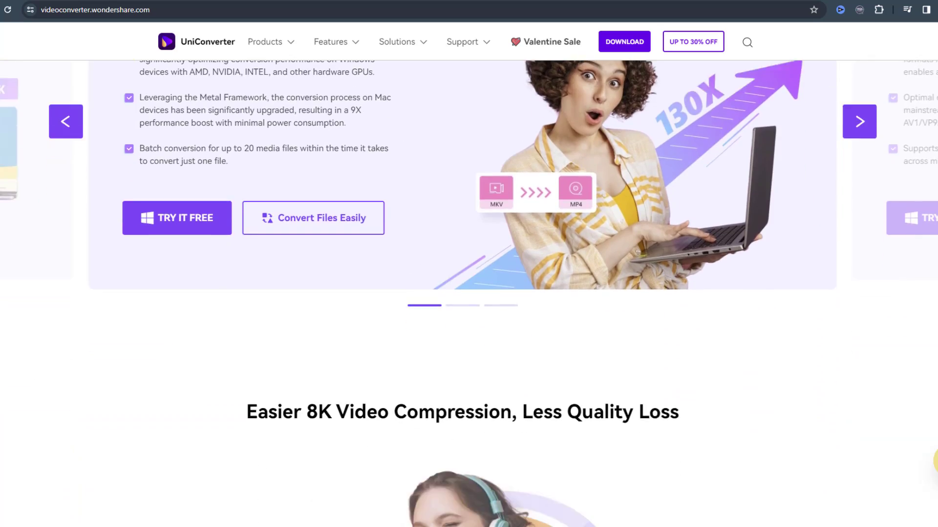
scroll(469, 293, "down", 10)
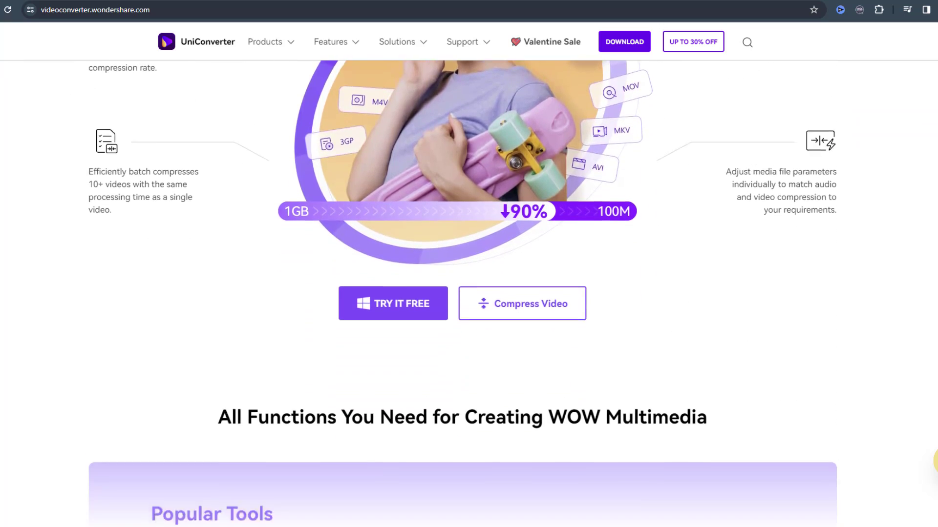
scroll(469, 293, "down", 10)
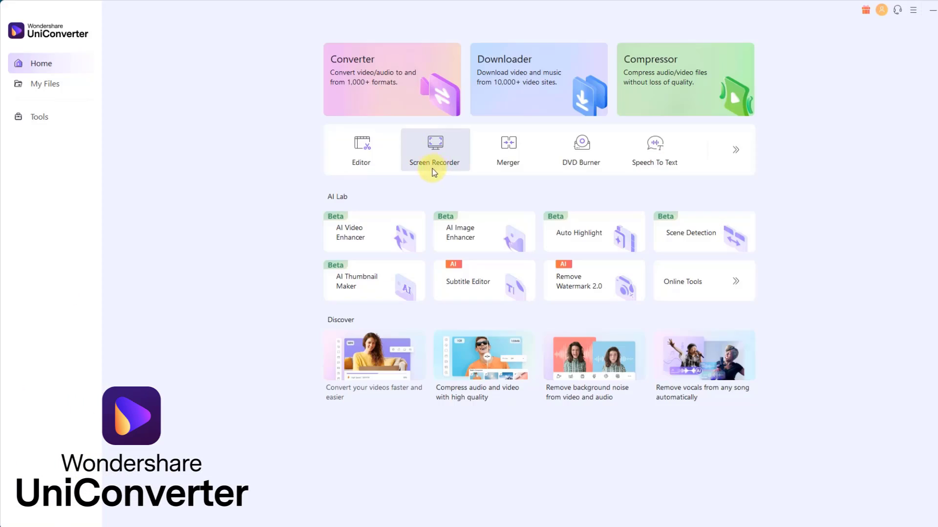
- In AI Video Enhancer, try Frame Interpolation, then preview and export with the General Denoise Model
left_click(433, 171)
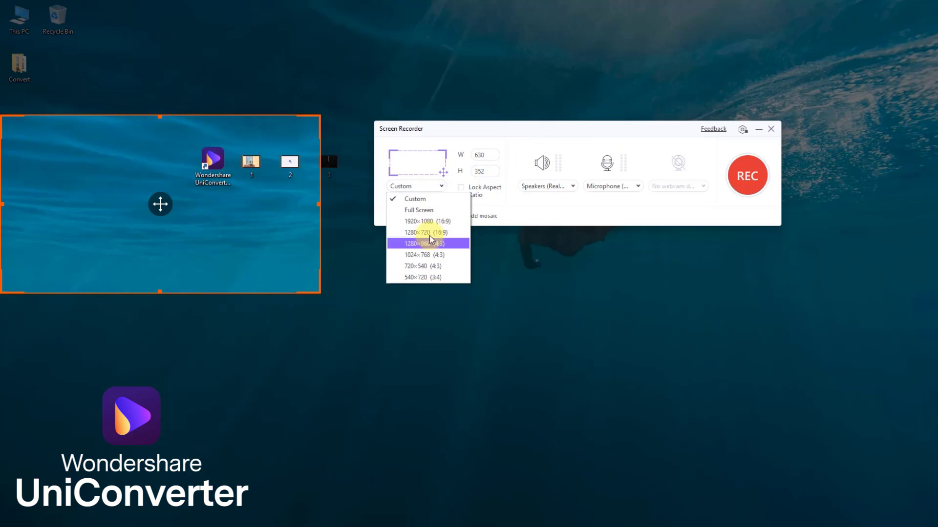
left_click(540, 186)
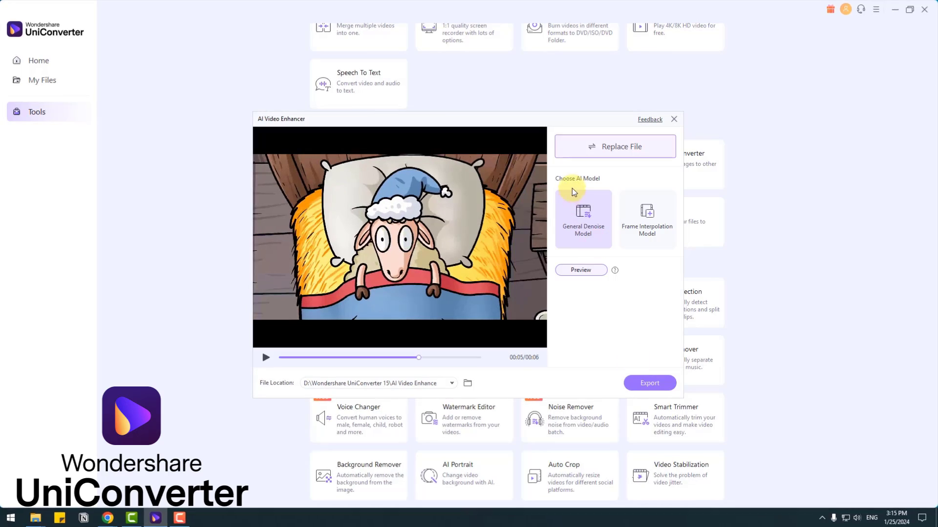
left_click(657, 240)
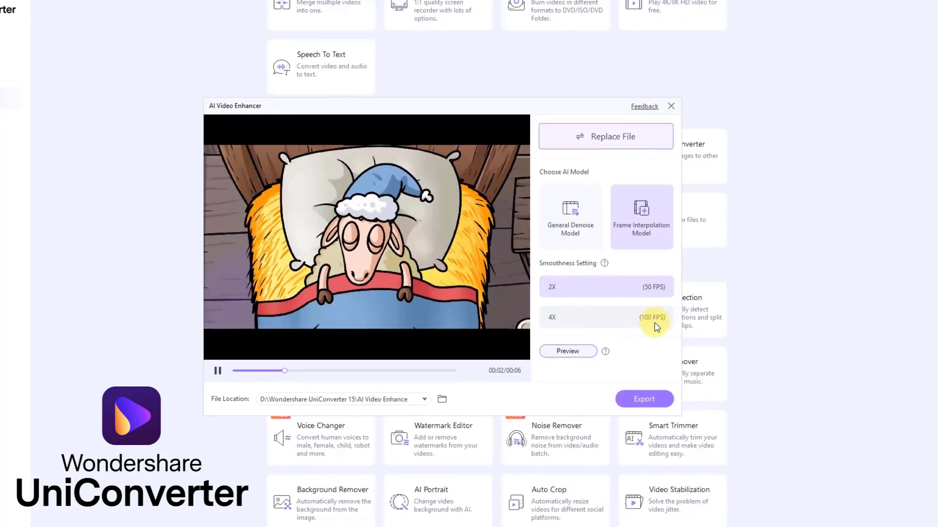
left_click(570, 222)
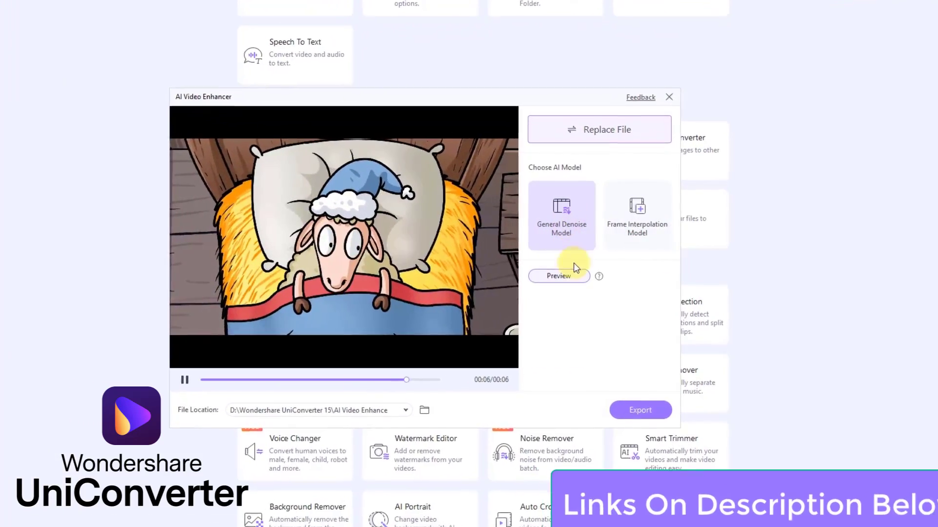
left_click(566, 274)
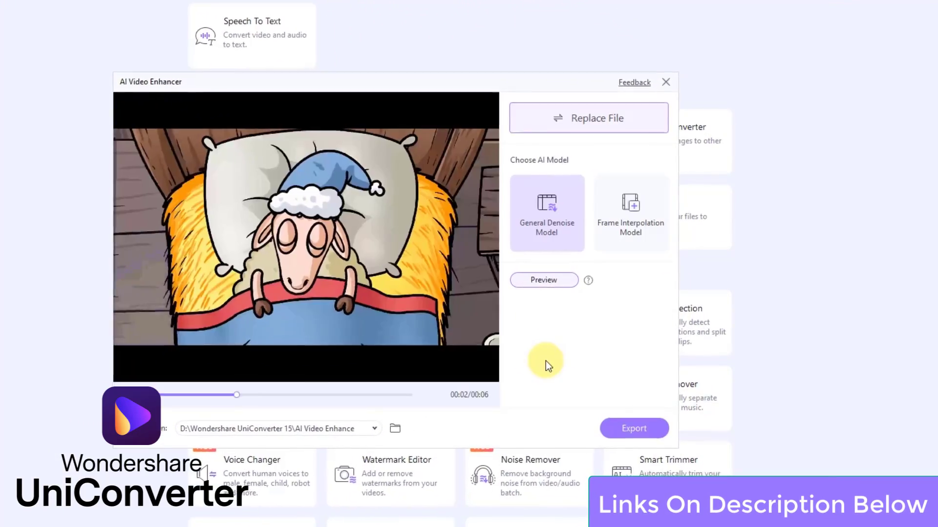
left_click(632, 433)
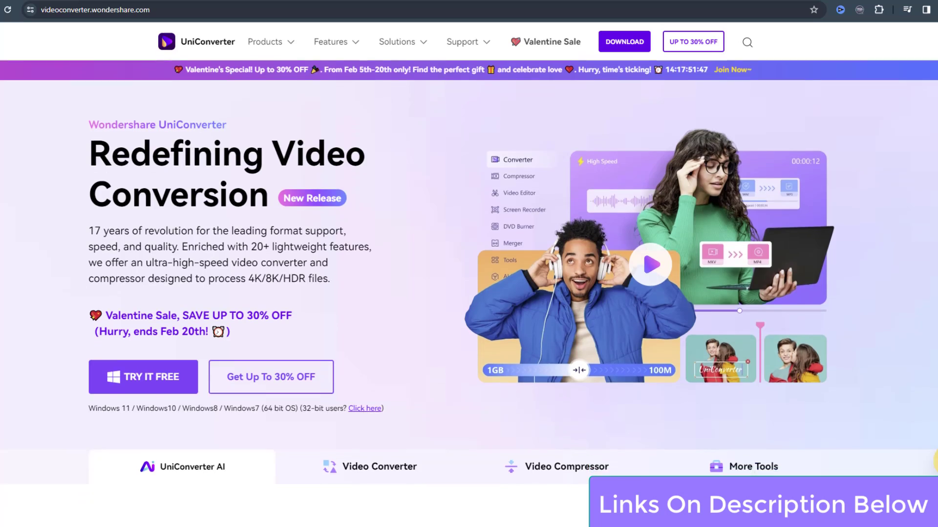
- Back in After Effects, select the three hand layers 01 to 03
scroll(469, 293, "down", 3)
scroll(469, 293, "down", 10)
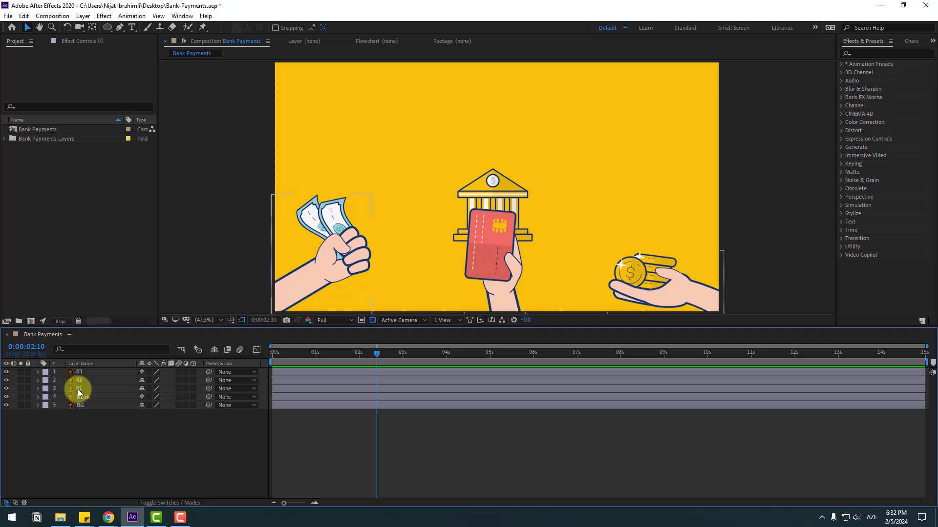
left_click_drag(78, 388, 80, 377)
- Hide the hand layers, move the bank icon down to Y 912.1, and show title/action safe guides
left_click(7, 373)
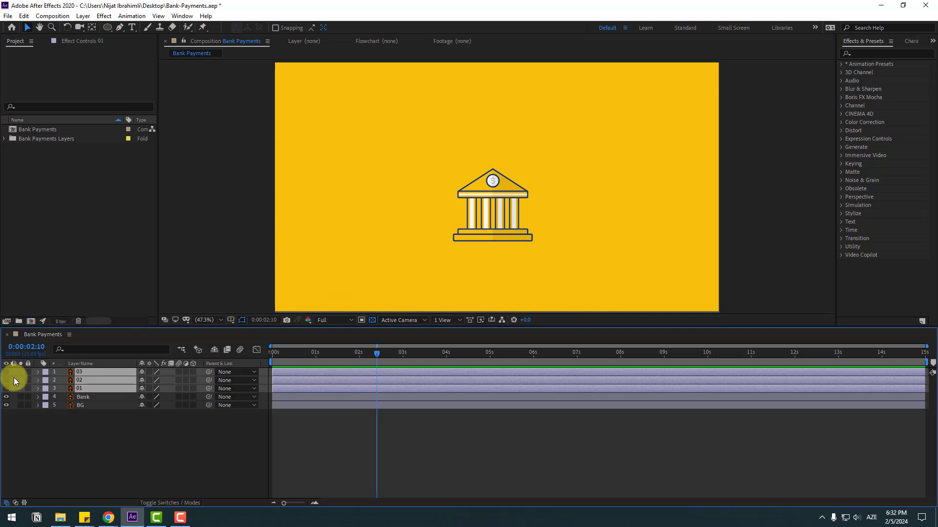
left_click(79, 398)
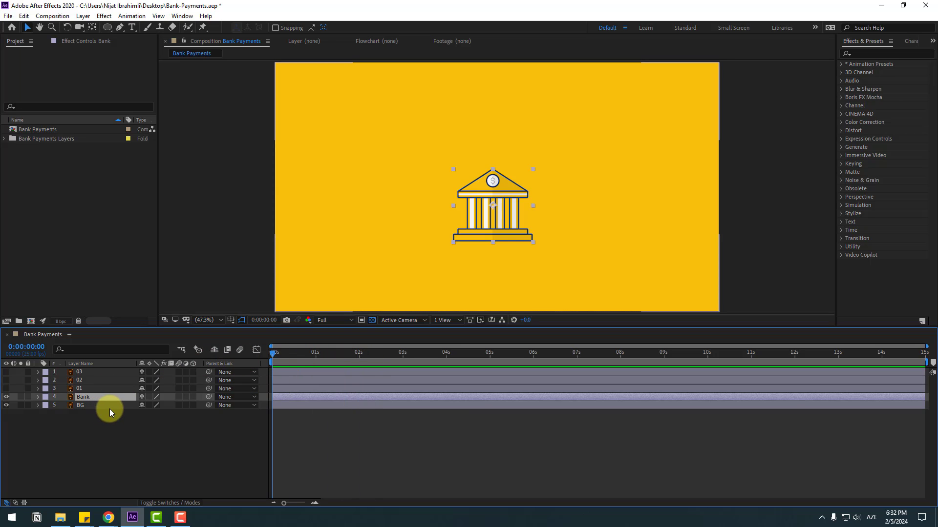
key("p")
left_click_drag(164, 405, 542, 331)
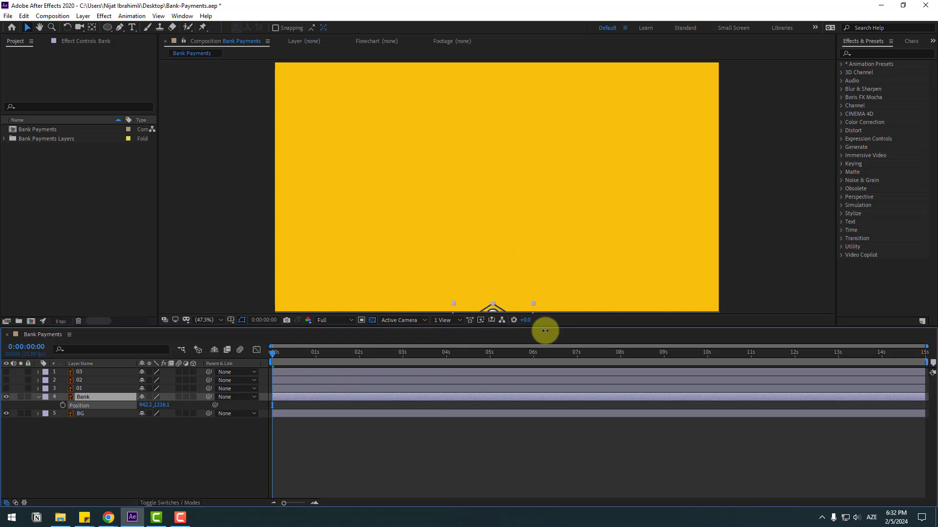
left_click(230, 320)
left_click(253, 332)
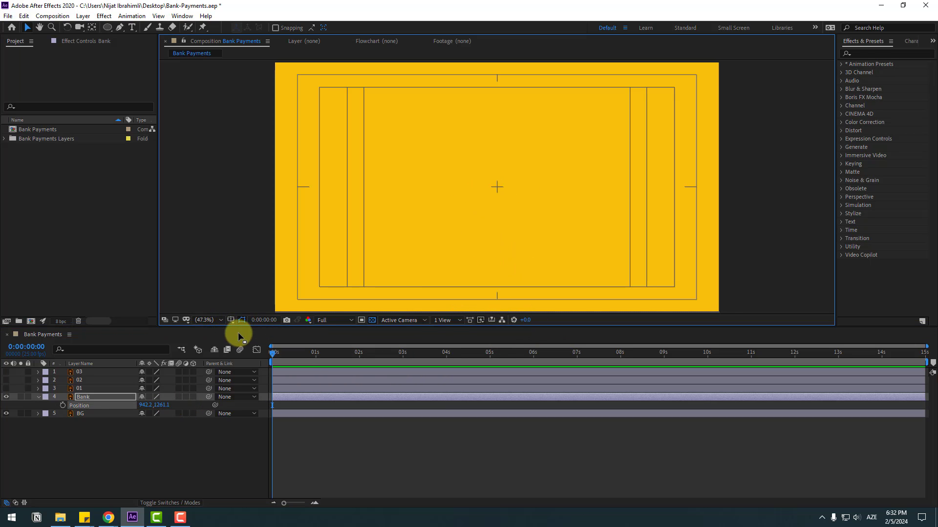
- Keyframe the bank's Position every 10 frames, bouncing it up to Y 630.1, 799.1, then 691.1
left_click(63, 407)
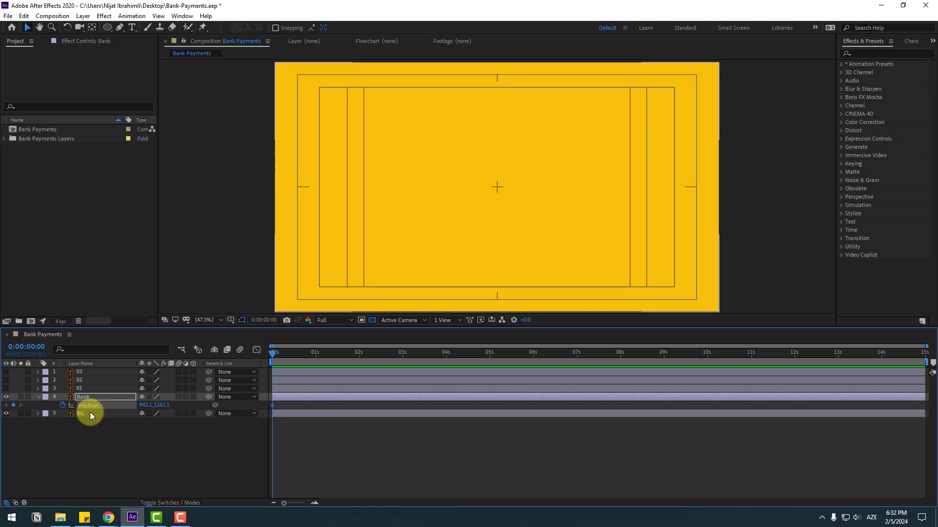
key("shift+Page_Down")
left_click_drag(161, 405, 493, 371)
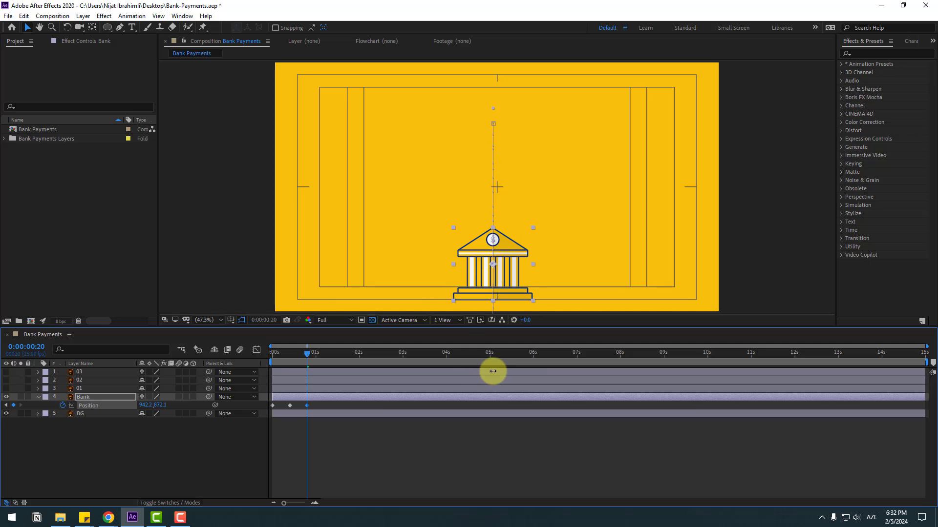
left_click_drag(163, 409, 46, 404)
key("shift+Page_Down")
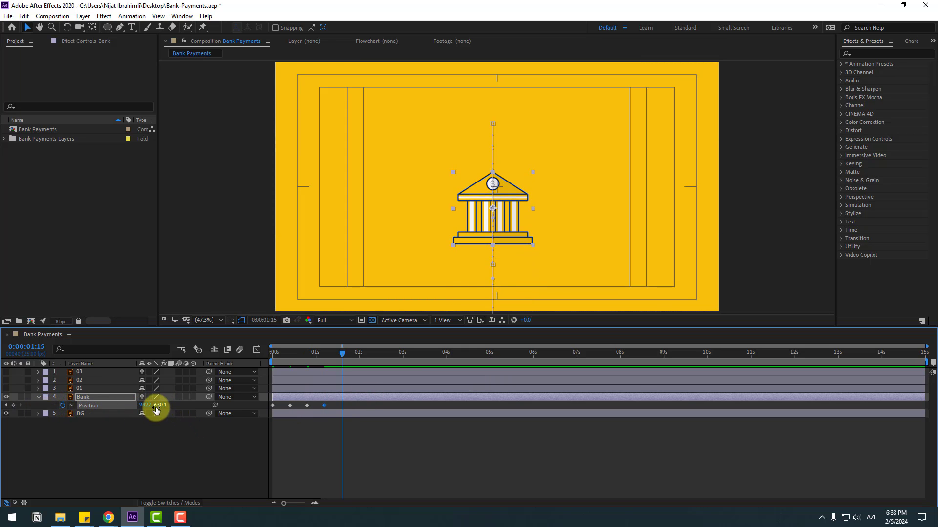
left_click_drag(157, 408, 242, 405)
key("shift+Page_Down")
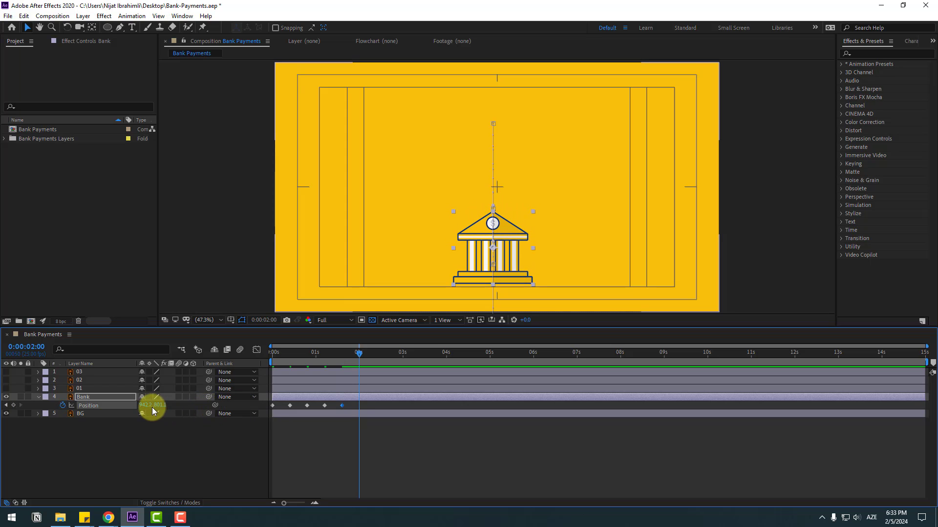
left_click_drag(151, 405, 185, 406)
key("shift+Page_Down")
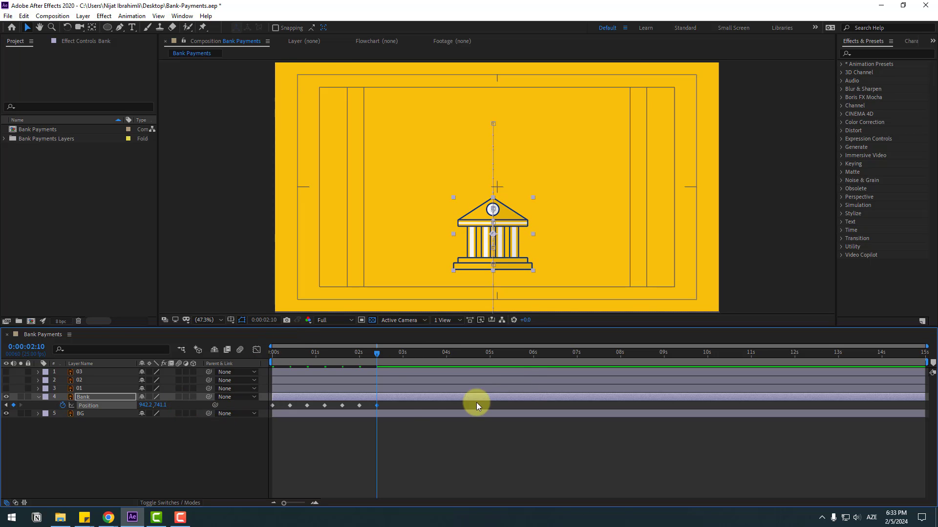
- Apply Easy Ease to all seven of the bank's Position keyframes
left_click_drag(389, 406, 264, 418)
right_click(273, 408)
mouse_move(279, 401)
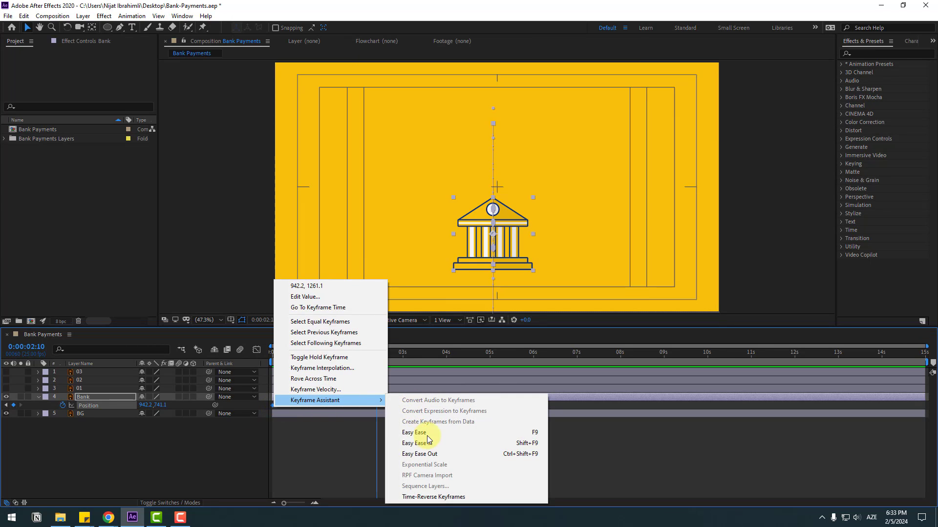
left_click(470, 433)
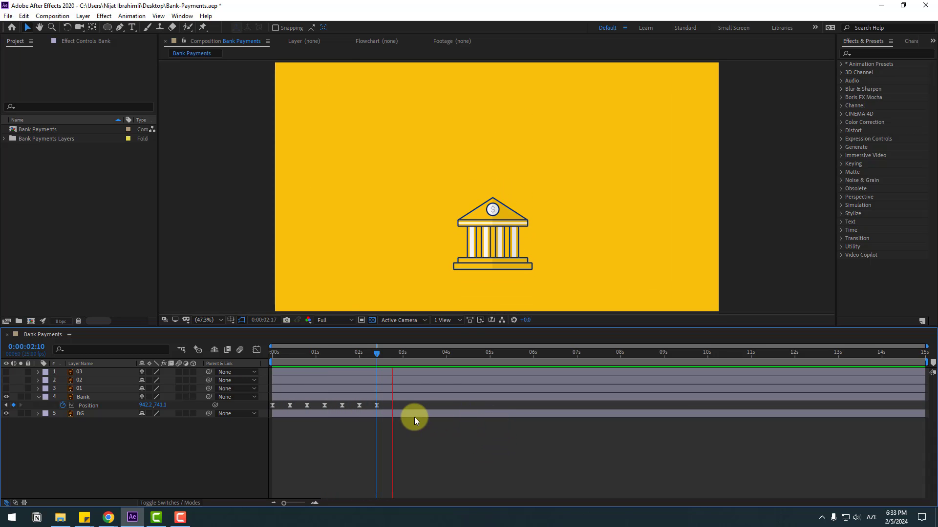
key("space")
- Set the Position keyframes' spatial interpolation to Linear
left_click_drag(390, 405, 264, 411)
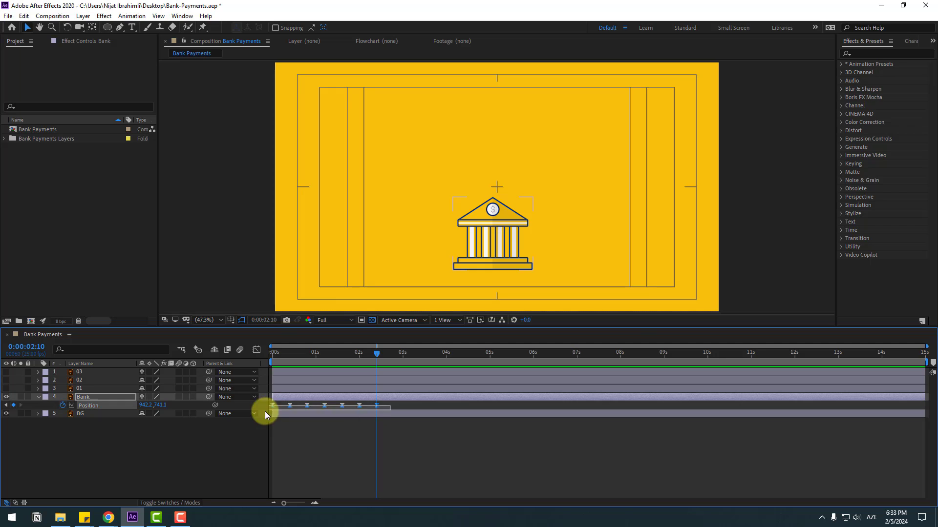
right_click(374, 406)
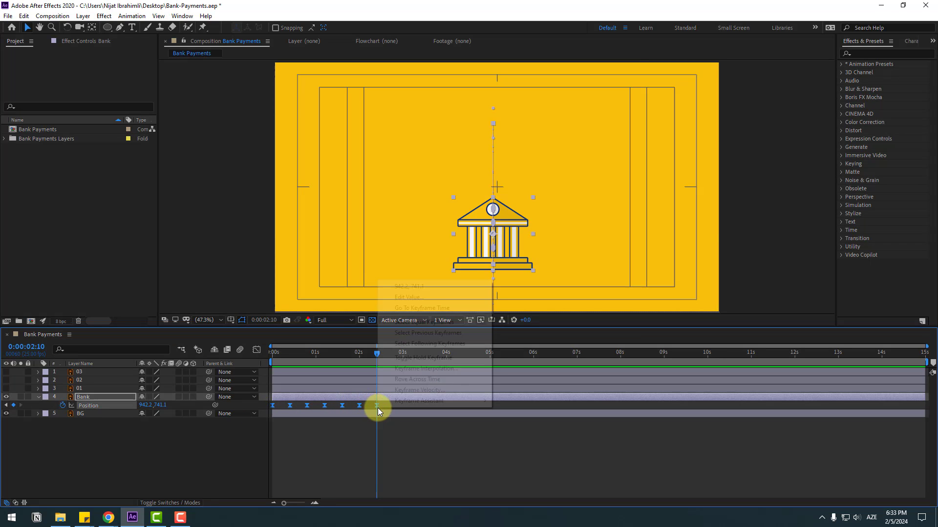
left_click(451, 369)
left_click(474, 242)
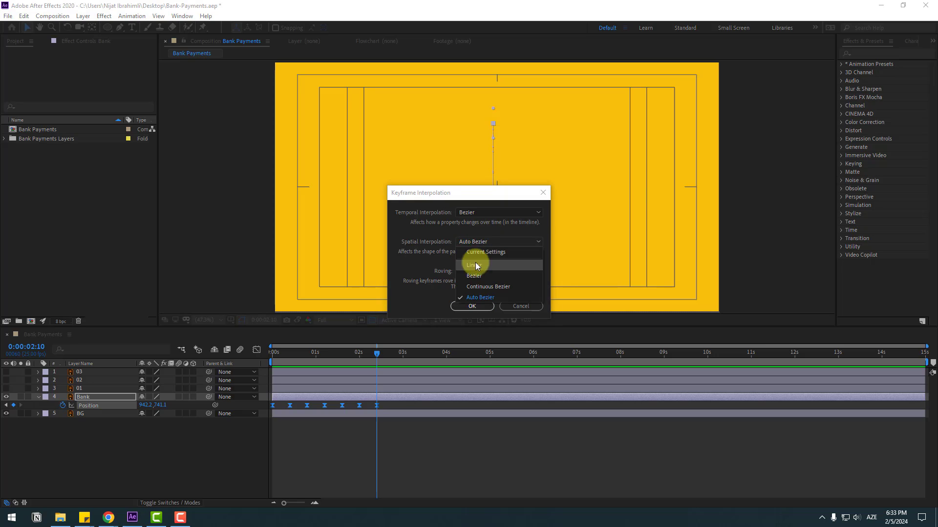
left_click(475, 266)
left_click(472, 306)
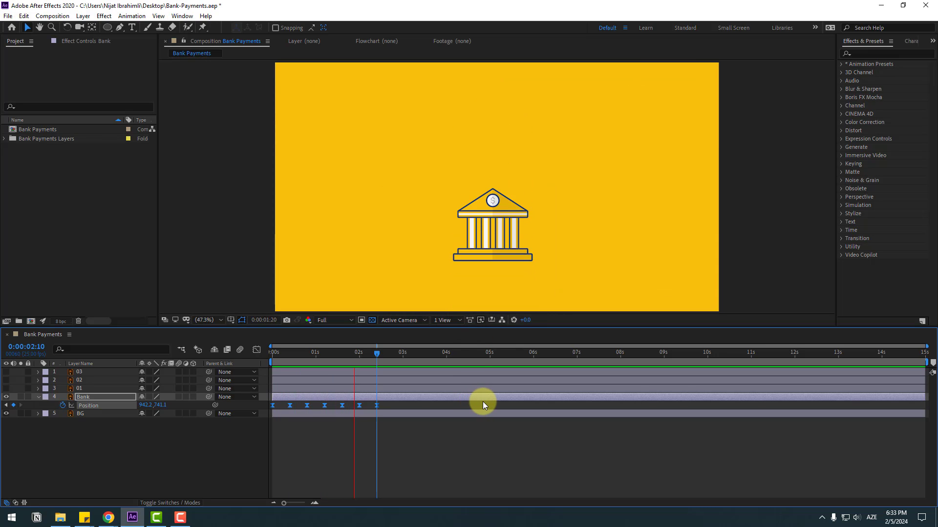
key("space")
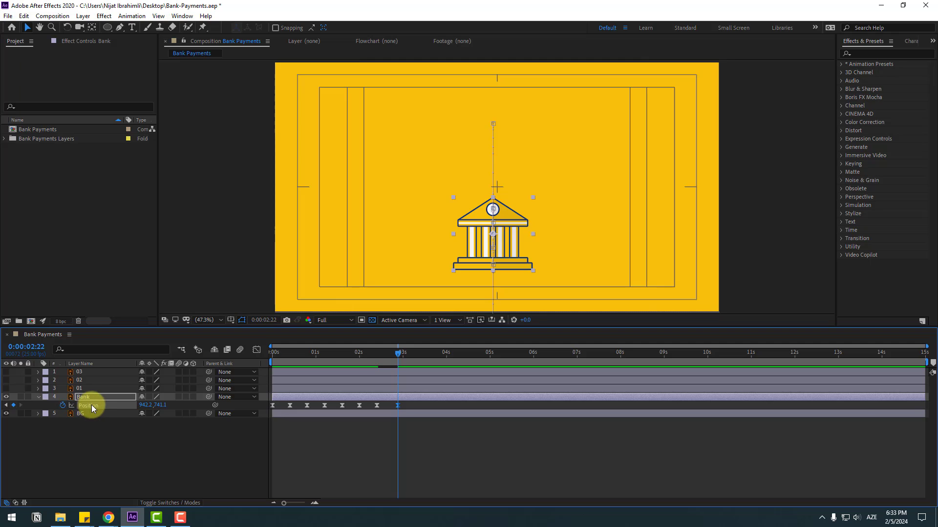
key("shift+Page_Down")
- Add a final upward Position keyframe at about 3:14 and sharpen its speed curve in the Graph Editor
left_click_drag(160, 409, 52, 416)
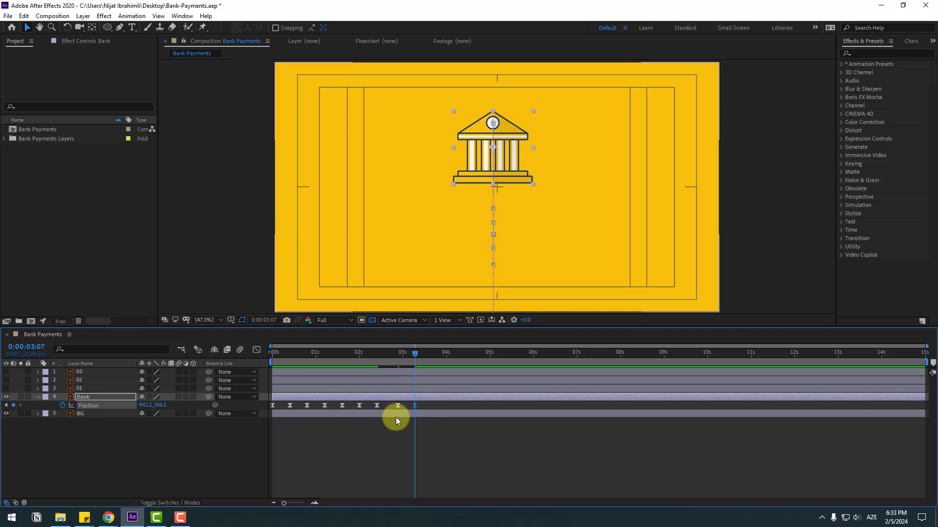
left_click_drag(414, 406, 436, 406)
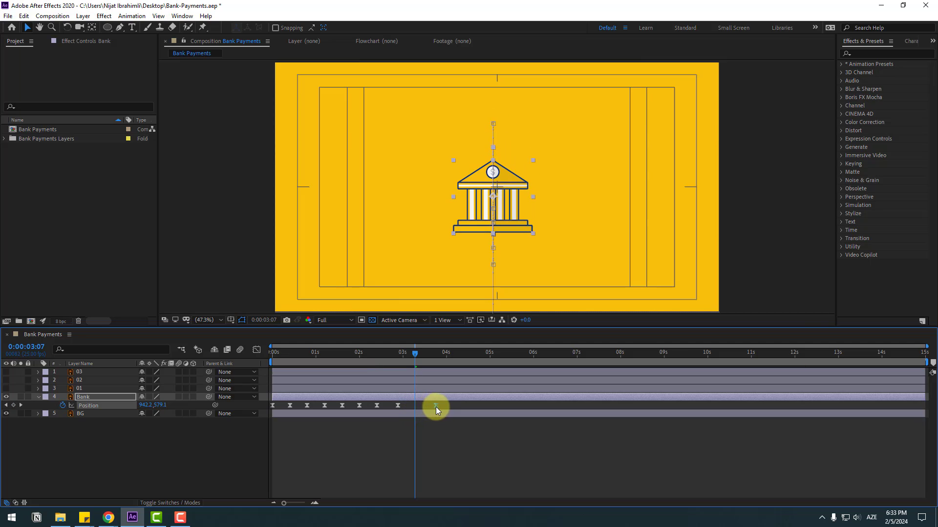
left_click(257, 350)
scroll(420, 464, "up", 5)
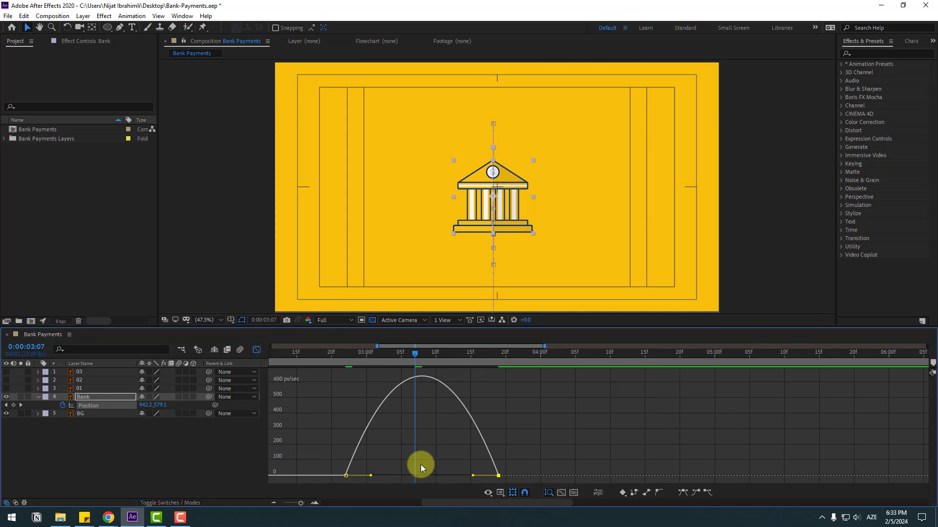
scroll(397, 465, "down", 3)
left_click_drag(402, 461, 434, 475)
scroll(429, 460, "down", 3)
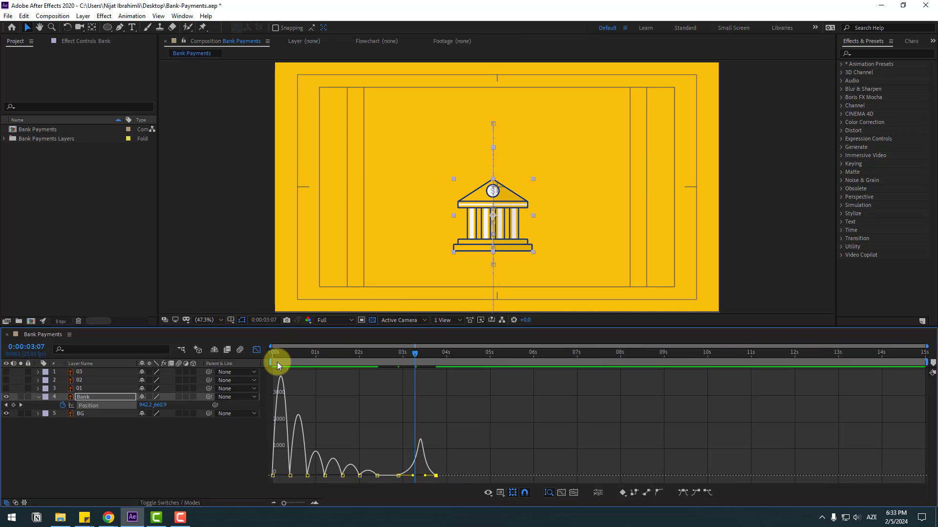
- Preview the bank animation, then return to the layer view at 0:00:02:22 and deselect Bank
key("space")
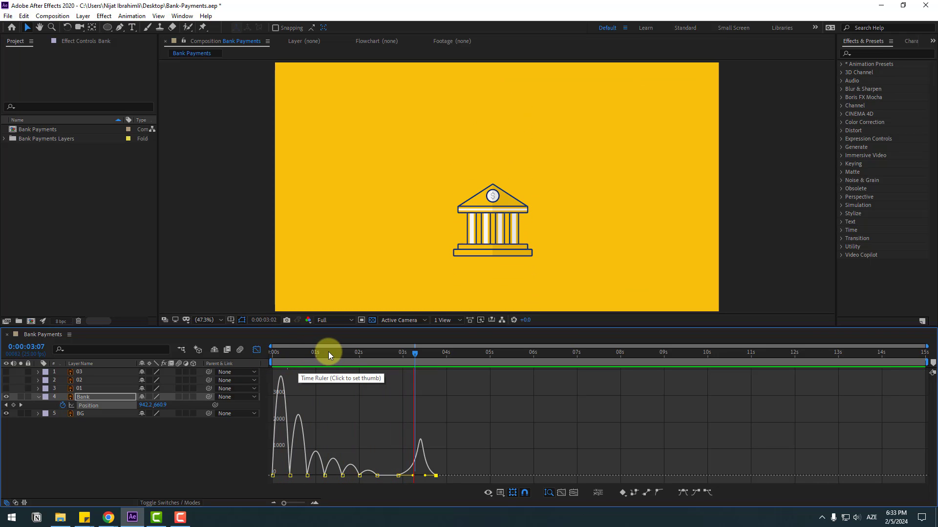
left_click(256, 349)
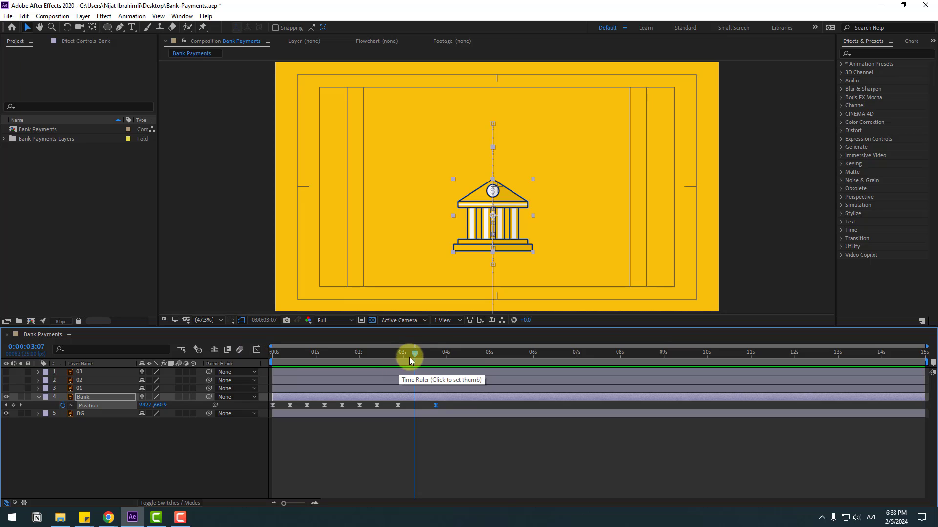
left_click_drag(409, 356, 398, 358)
left_click(156, 429)
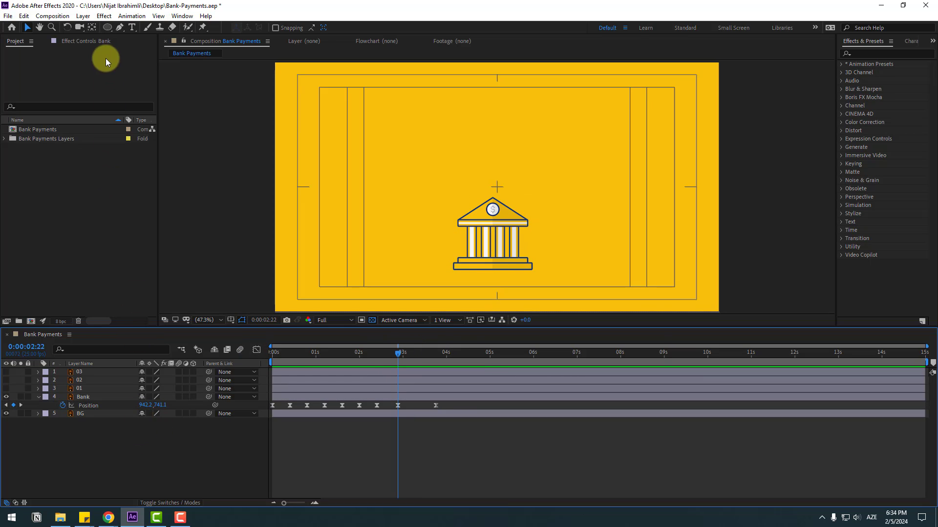
- Draw a white circle with the Ellipse tool near the top of the frame at about 4 seconds
left_click(108, 31)
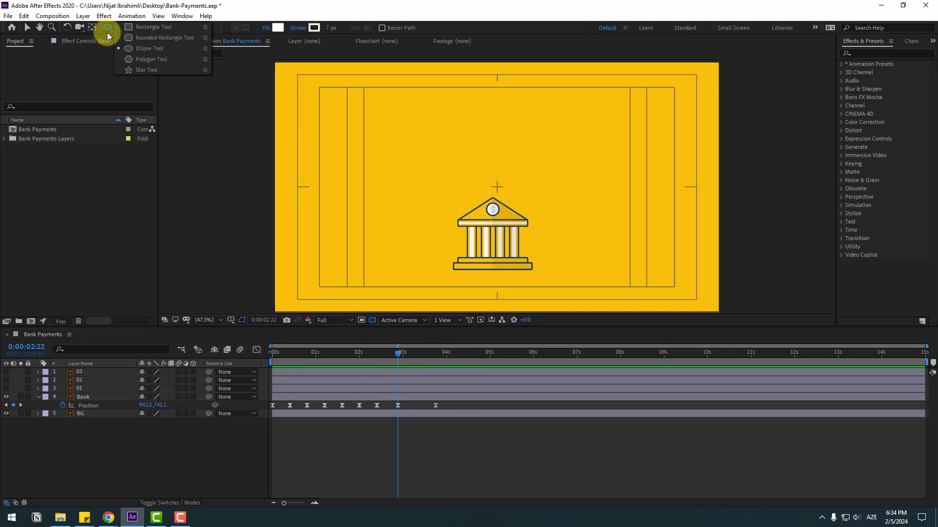
left_click(139, 49)
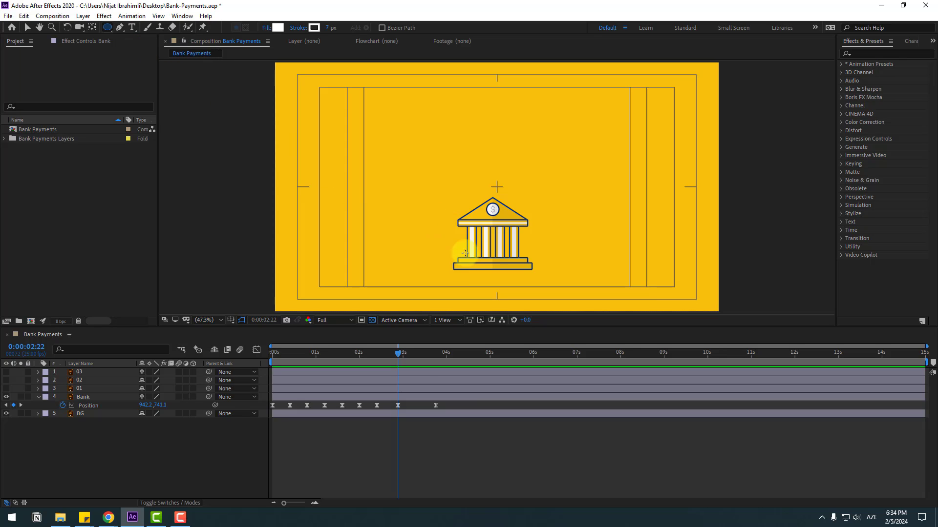
left_click_drag(423, 358, 449, 358)
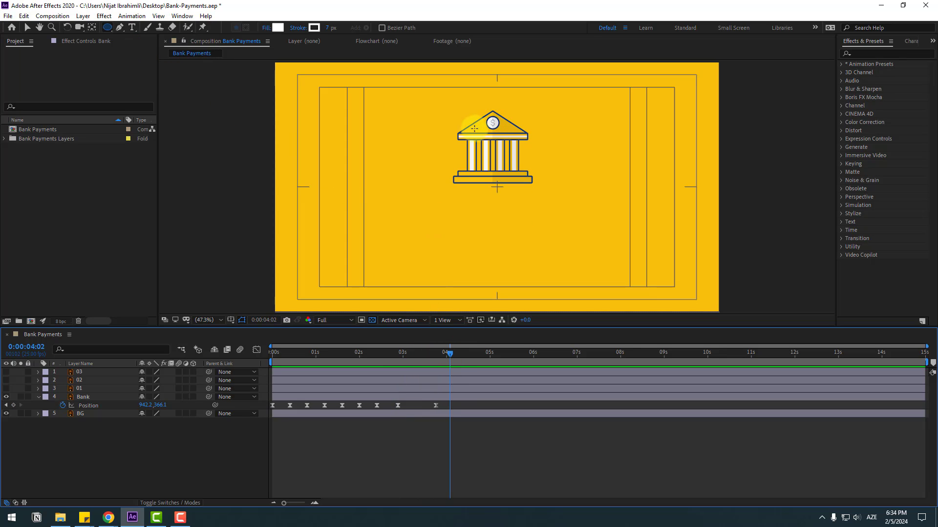
left_click_drag(440, 103, 546, 171)
- Place Shape Layer 1 beneath the Bank layer and center the circle behind the bank icon
key("v")
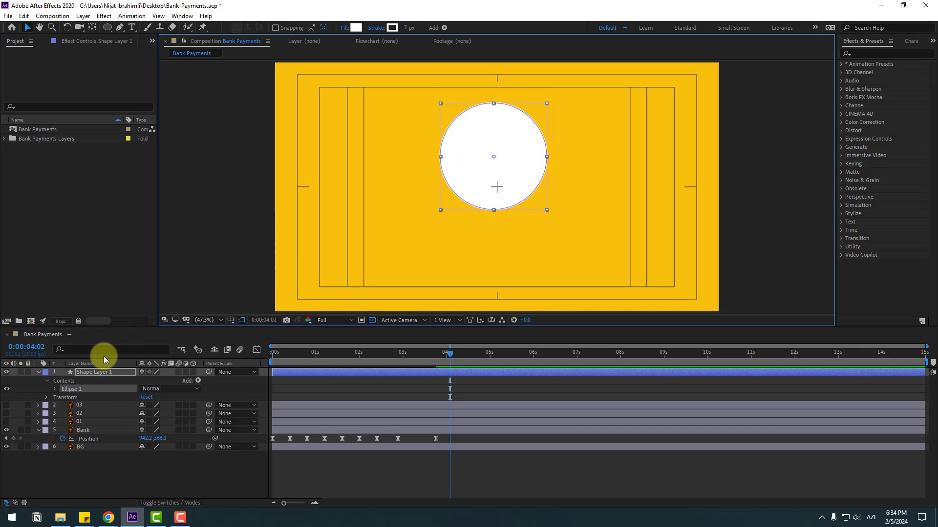
left_click(89, 372)
left_click(38, 372)
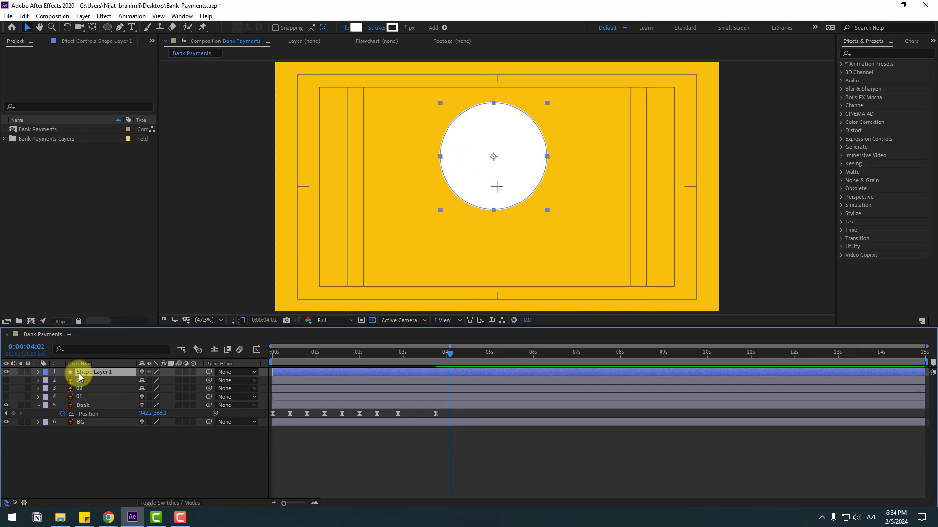
left_click_drag(101, 373, 95, 407)
left_click_drag(497, 195, 495, 191)
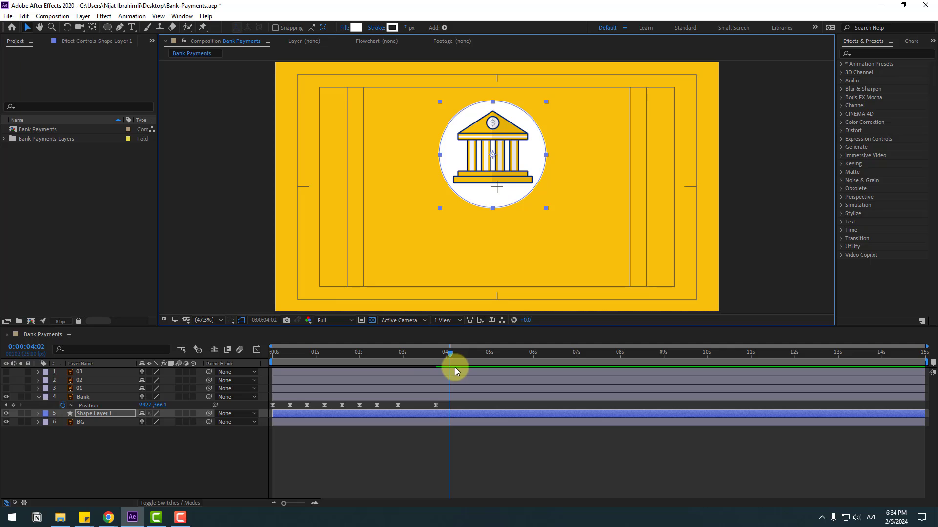
left_click_drag(442, 356, 434, 356)
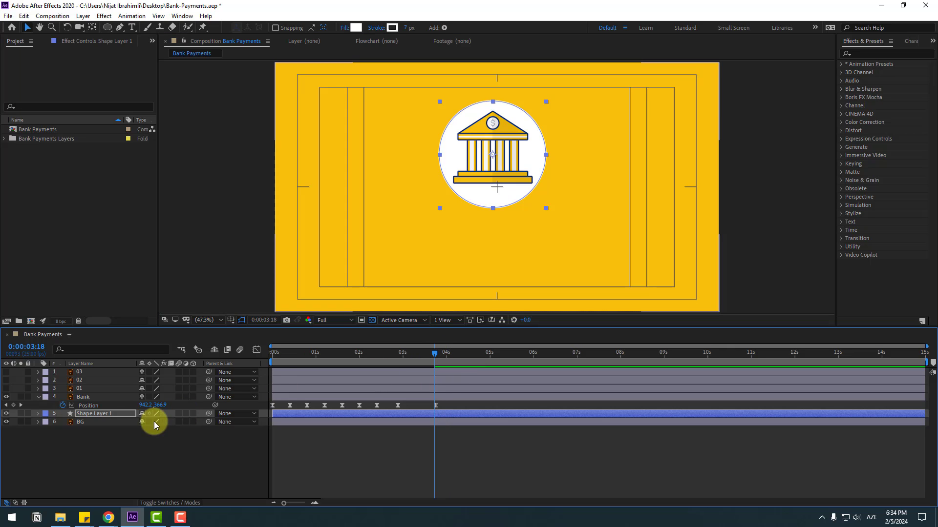
- Parent the circle to Bank and keyframe its Scale from about 556% at 0:00:02:23 to 100%, eased
key("s")
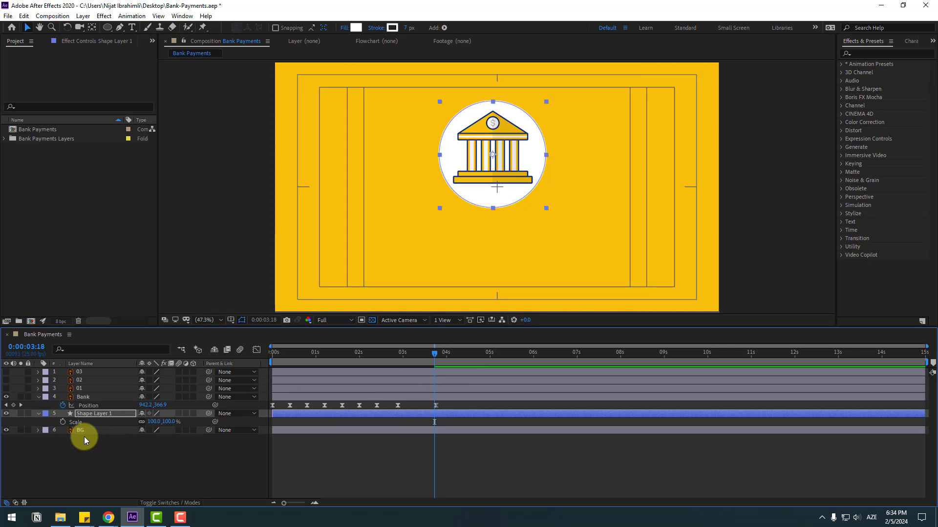
left_click(62, 422)
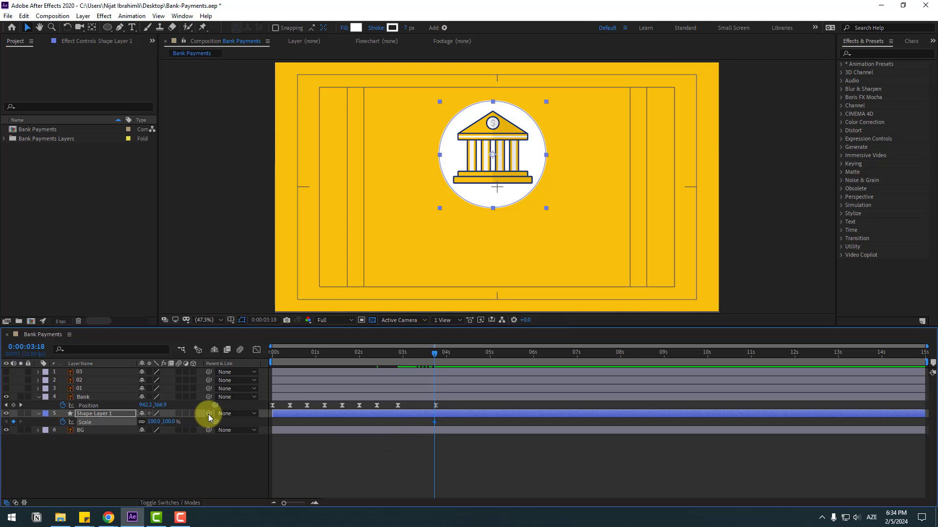
left_click_drag(175, 419, 78, 401)
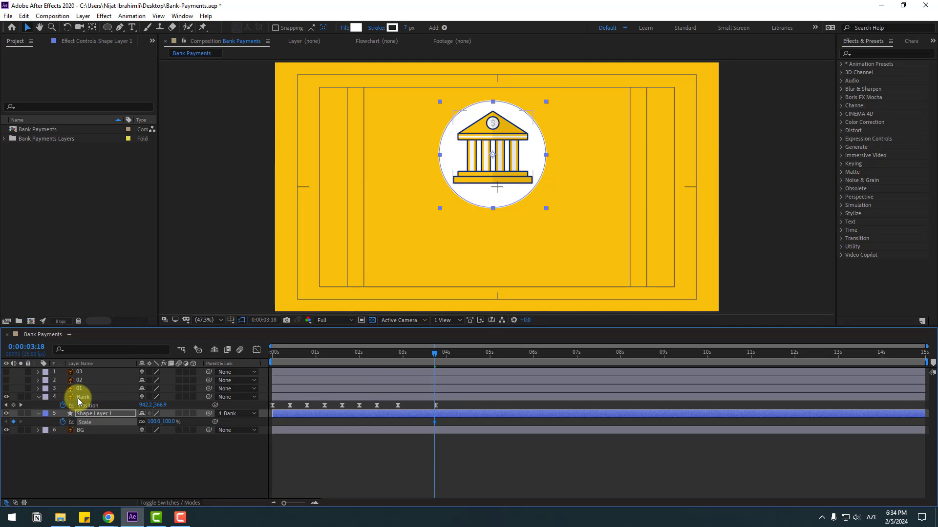
left_click_drag(410, 360, 399, 360)
left_click_drag(150, 426, 334, 385)
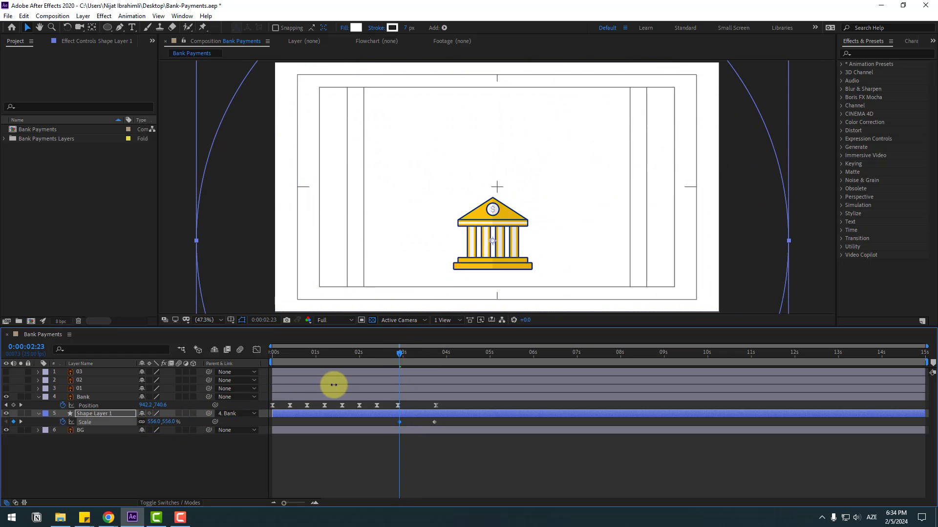
right_click(400, 422)
mouse_move(401, 419)
left_click(537, 443)
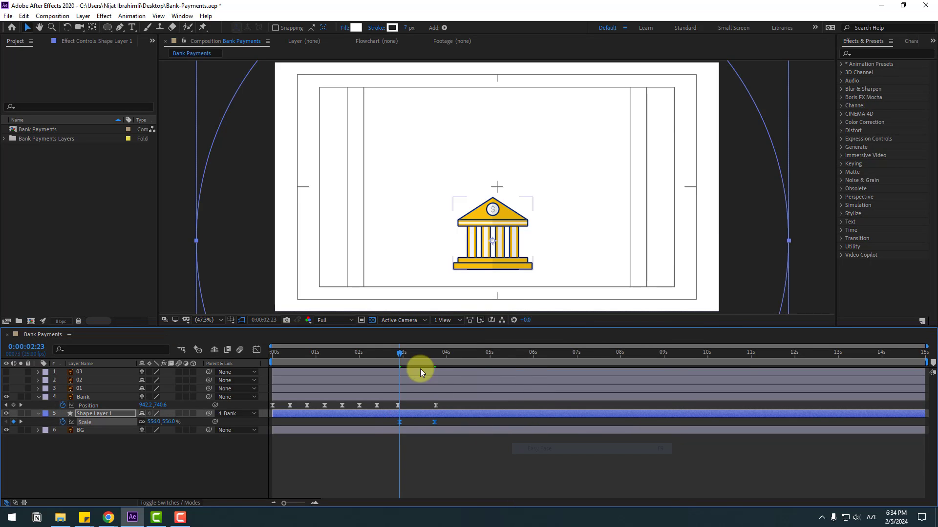
left_click_drag(404, 352, 422, 356)
- Shift the last Scale keyframe slightly later and tune both scale keyframes' ease influence in the Graph Editor
left_click(435, 422)
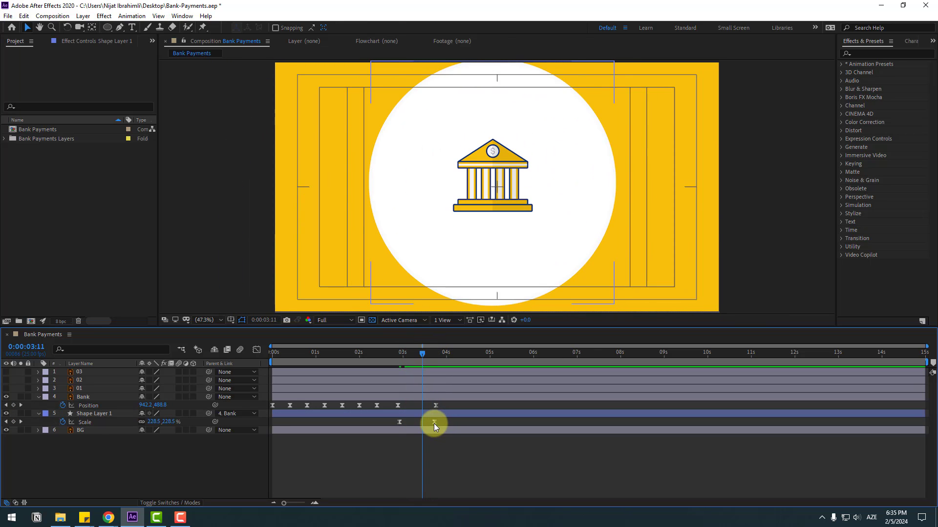
left_click_drag(435, 424, 436, 422)
left_click(257, 350)
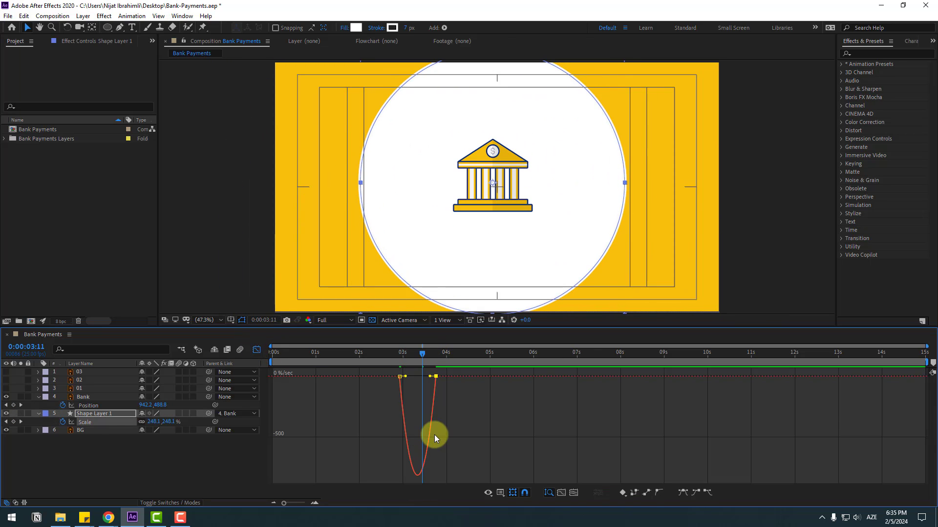
key("equal")
key("equal")
key("equal")
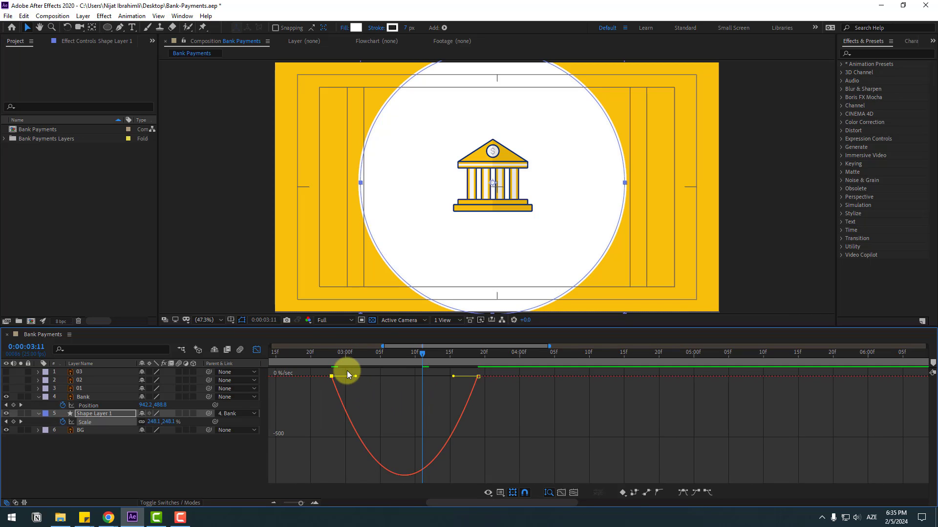
left_click_drag(358, 379, 382, 375)
key("minus")
left_click_drag(438, 377, 426, 377)
key("minus")
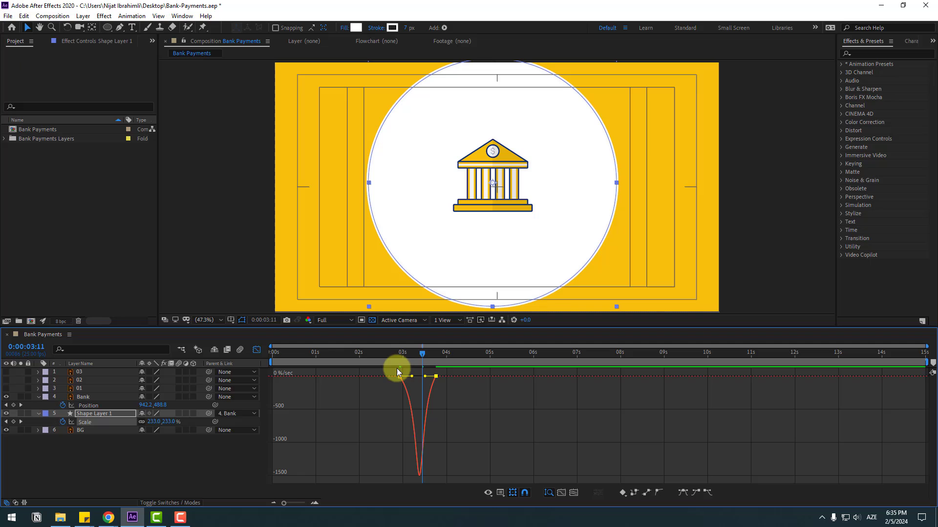
left_click(255, 350)
- Start the work area near 2.3 seconds and shift the bank and circle end keyframes later
left_click_drag(269, 362, 370, 364)
key("space")
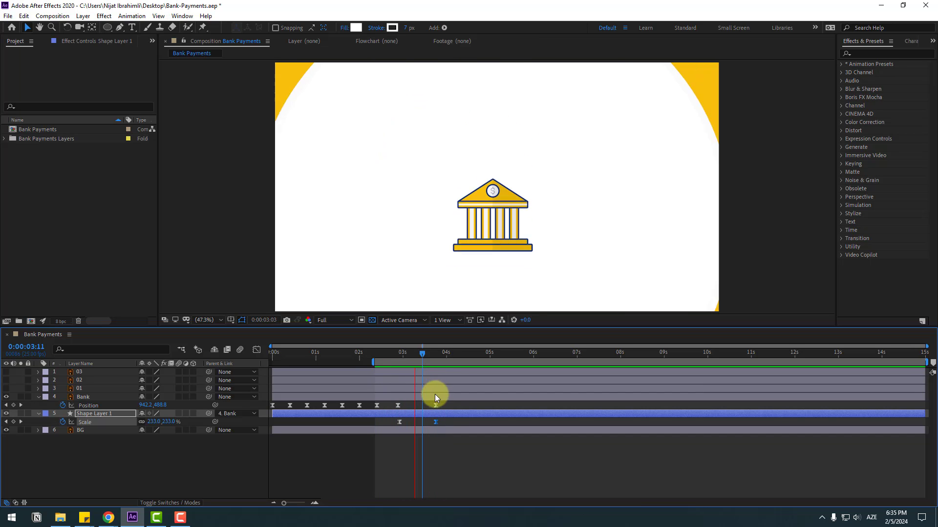
key("space")
left_click_drag(445, 406, 459, 423)
key("space")
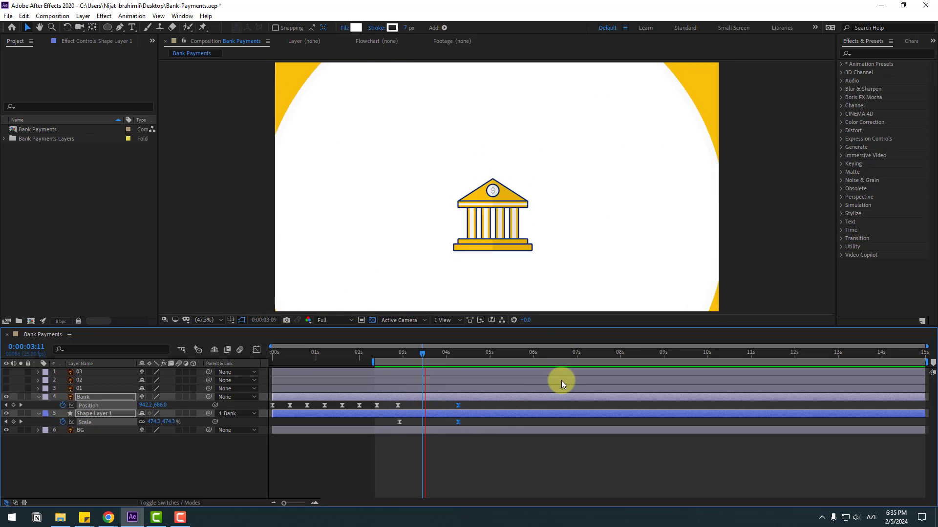
key("space")
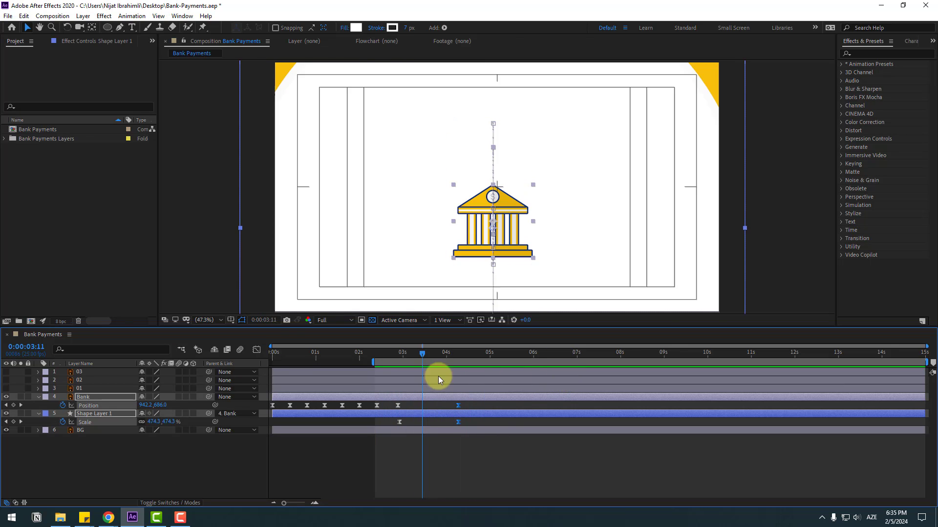
- Check the final bank and circle keyframes' speed curves, preview, and park at 0:00:04:14 with layers deselected
left_click(257, 350)
key("equal")
key("equal")
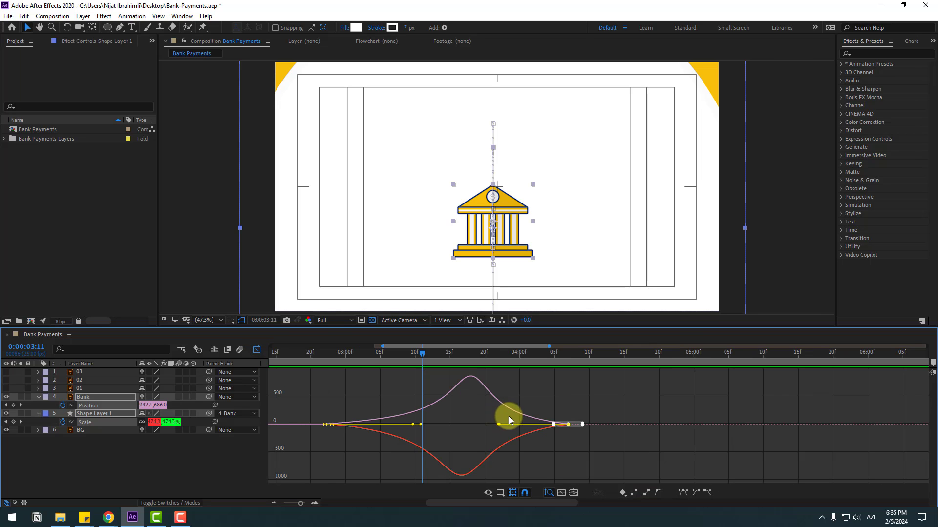
key("minus")
left_click(523, 415)
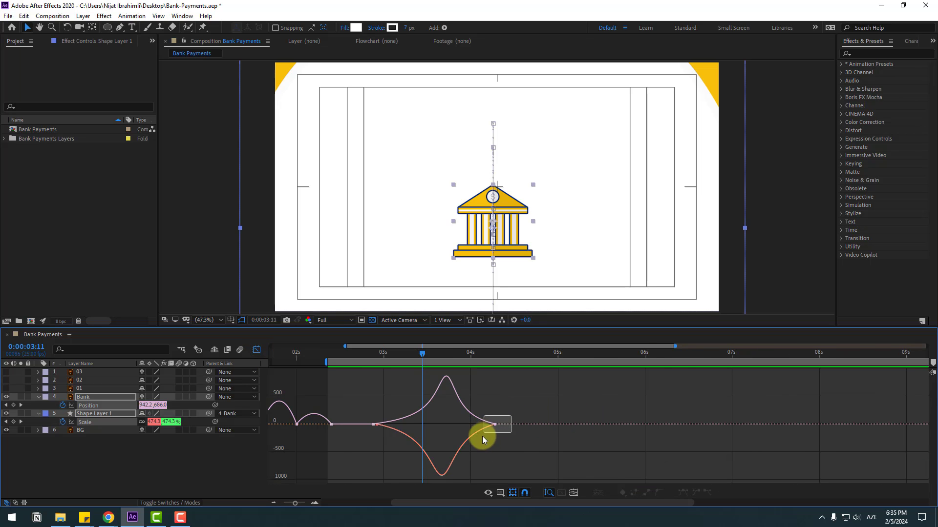
left_click_drag(482, 435, 457, 428)
key("minus")
key("minus")
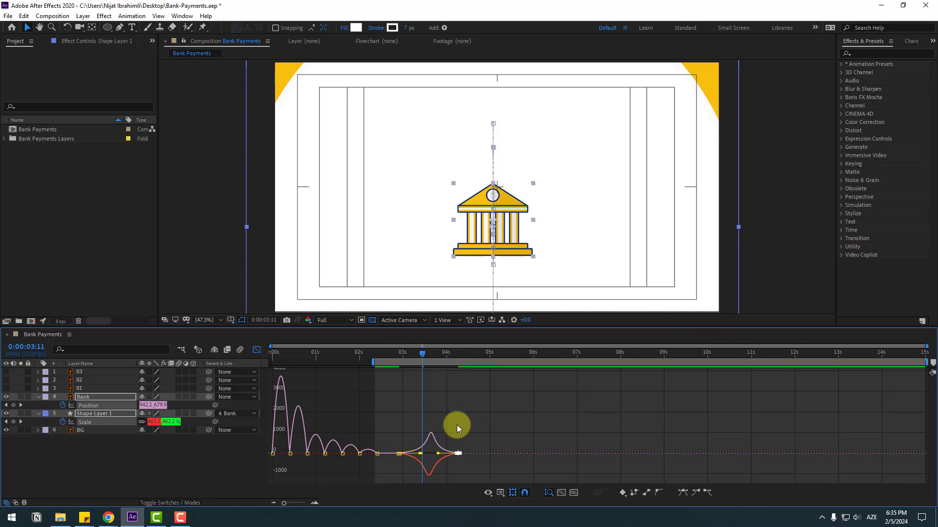
key("space")
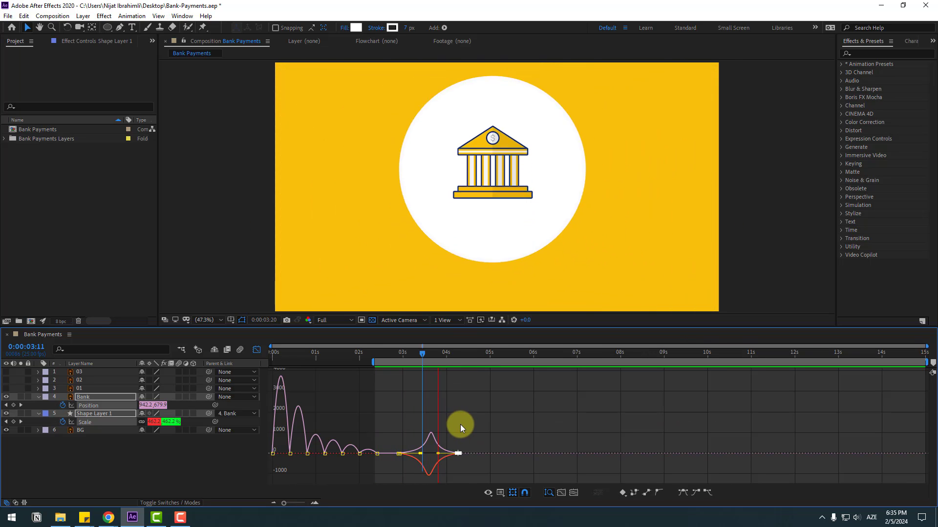
key("space")
left_click(257, 350)
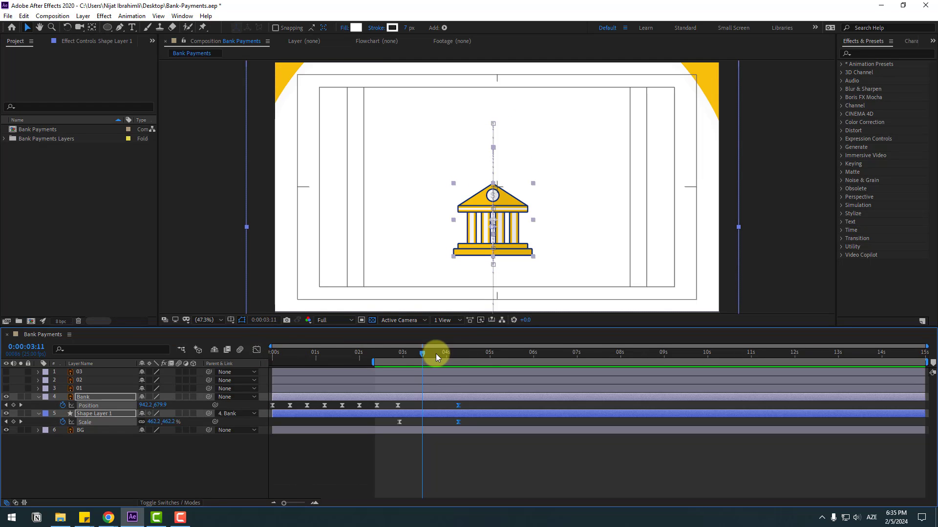
left_click_drag(436, 354, 470, 354)
left_click(98, 454)
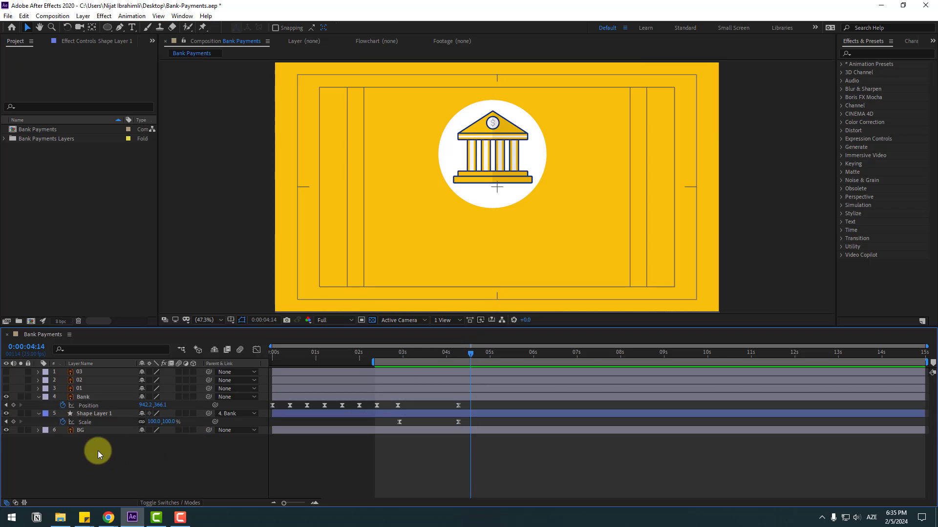
- Show hand layers 01–03, delay their bars, and keyframe their resting Positions at 0:00:05:13
left_click(77, 388)
left_click(78, 372, "shift")
left_click_drag(6, 388, 6, 372)
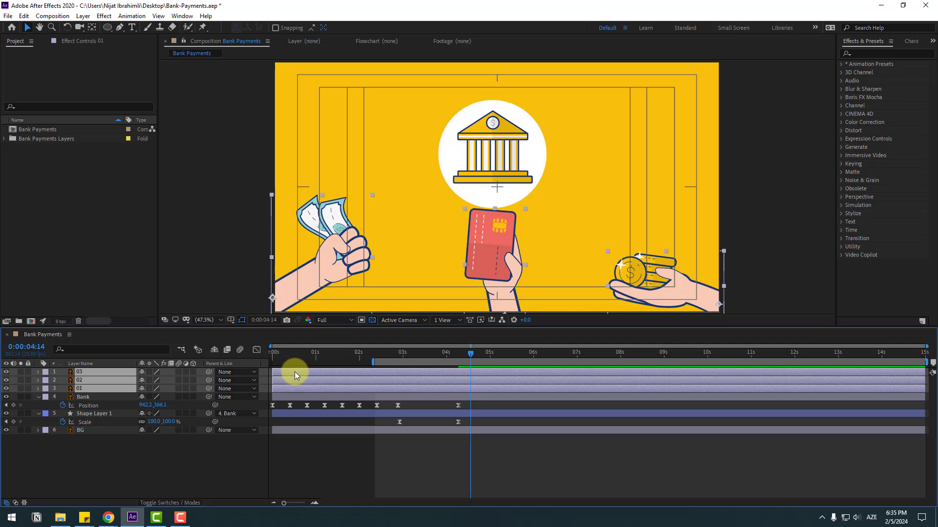
left_click_drag(295, 371, 511, 357)
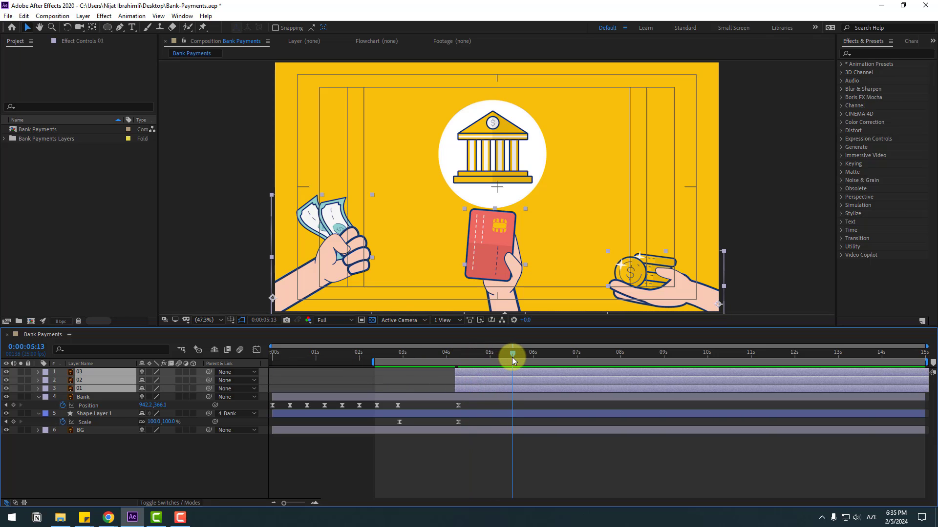
key("p")
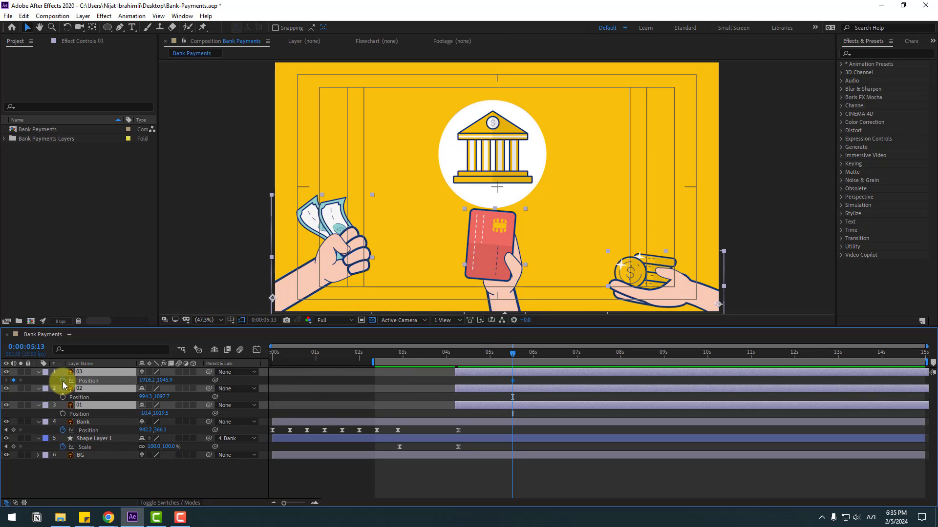
left_click(63, 380)
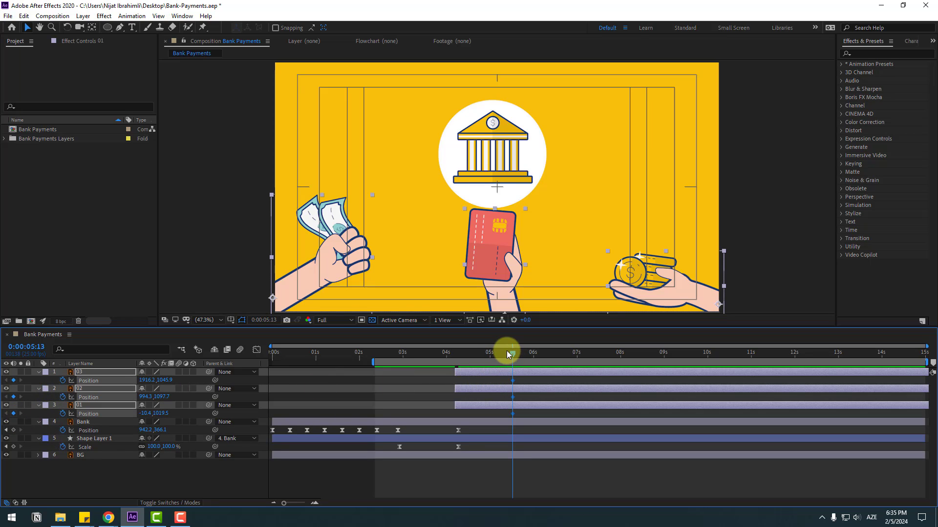
- At 0:00:04:05, move the cash hand off bottom-left, the card hand below, and the coin hand off bottom-right
left_click_drag(507, 355, 455, 352)
left_click(129, 481)
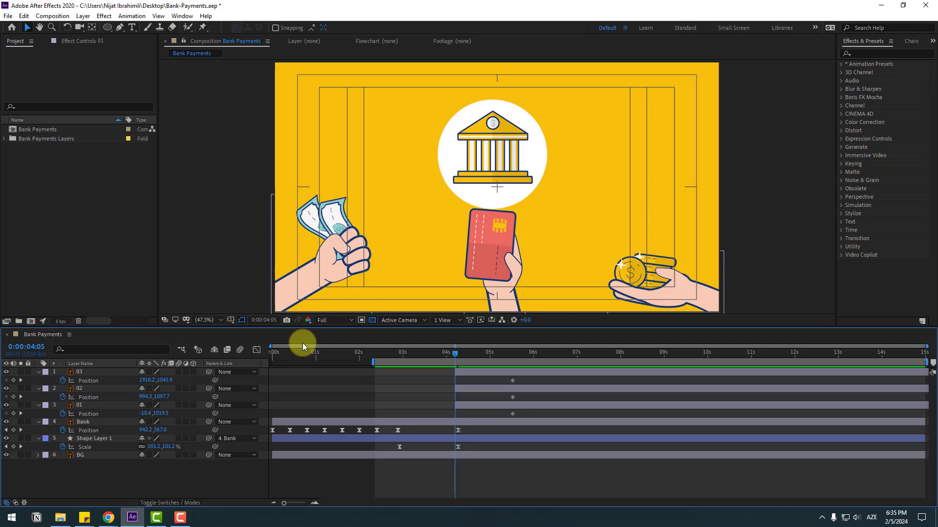
left_click(348, 244)
left_click_drag(348, 261, 249, 321)
left_click_drag(491, 270, 490, 347)
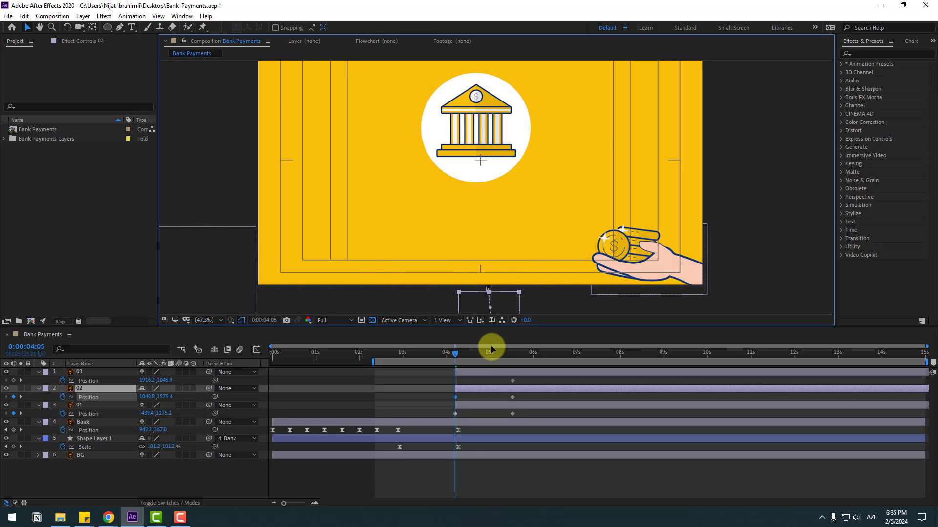
left_click_drag(641, 253, 724, 300)
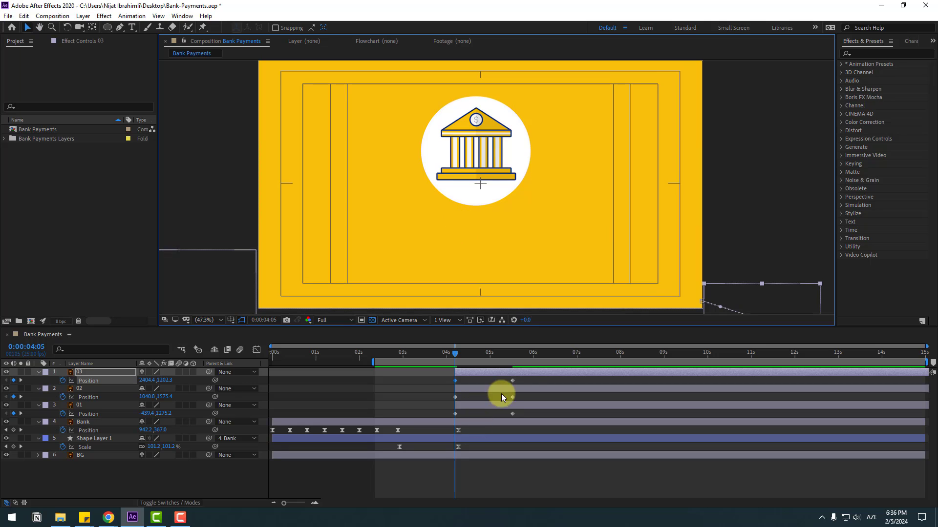
left_click_drag(525, 379, 455, 413)
- Apply Easy Ease to the hand layers' Position keyframes and scrub through the slide-in
right_click(455, 413)
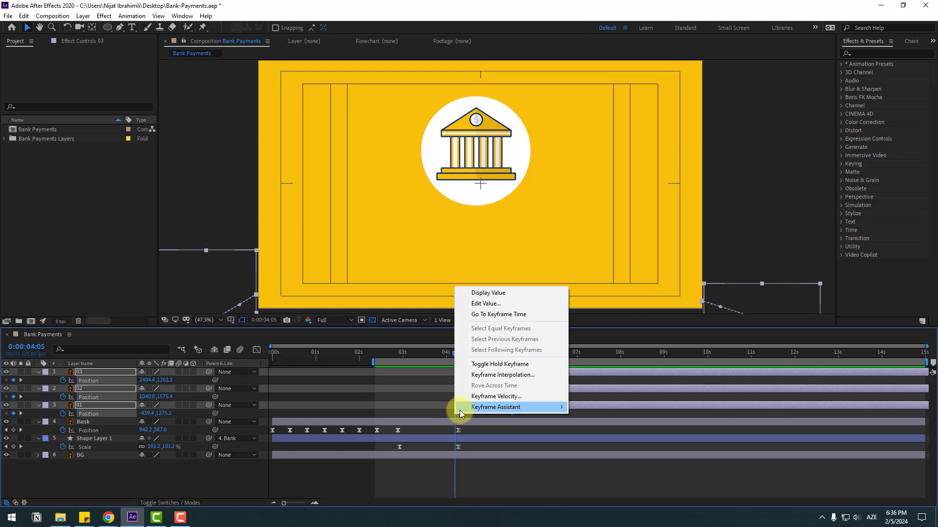
mouse_move(459, 408)
left_click(600, 440)
mouse_move(454, 360)
left_mouse_down()
mouse_move(441, 353)
mouse_move(508, 356)
mouse_move(496, 388)
mouse_move(457, 375)
left_mouse_up()
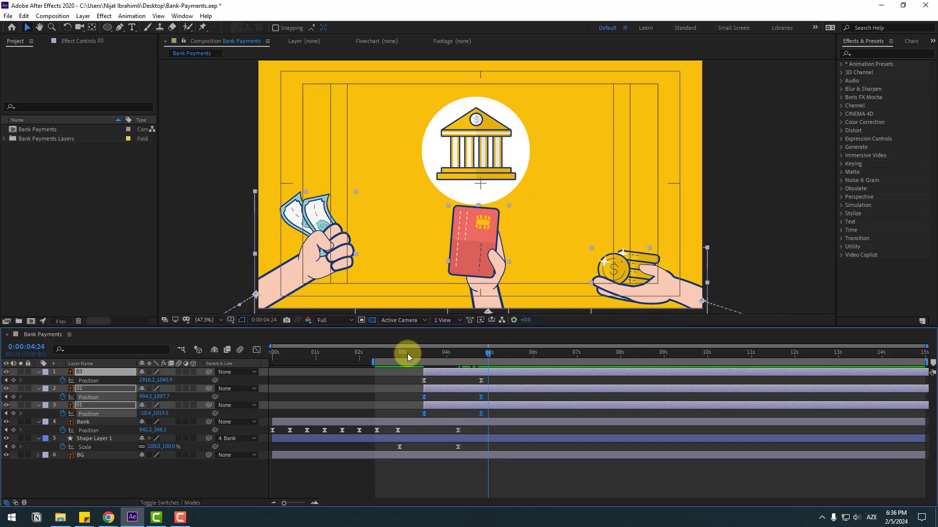
left_click_drag(407, 353, 321, 367)
- In the speed graph, reshape the start and end keyframe influence into a sharp early peak
left_click(256, 350)
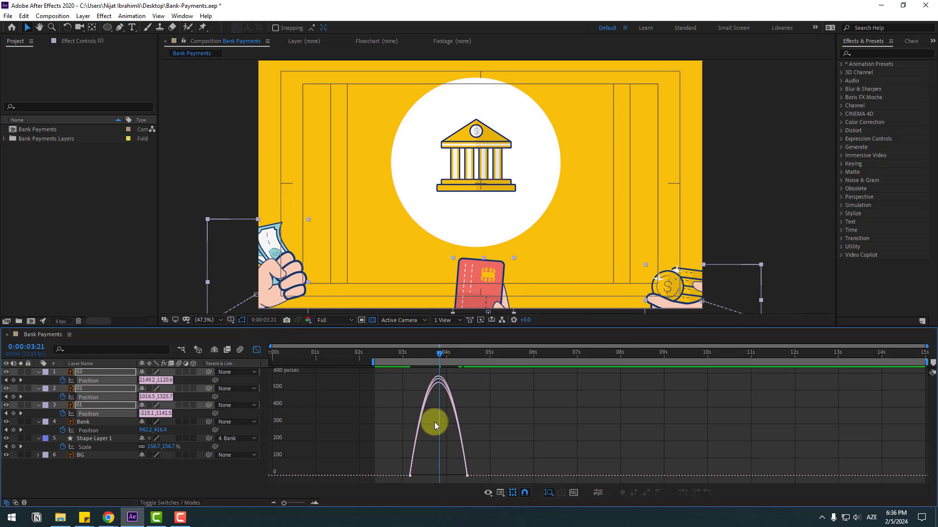
key("equal")
left_click_drag(362, 455, 408, 482)
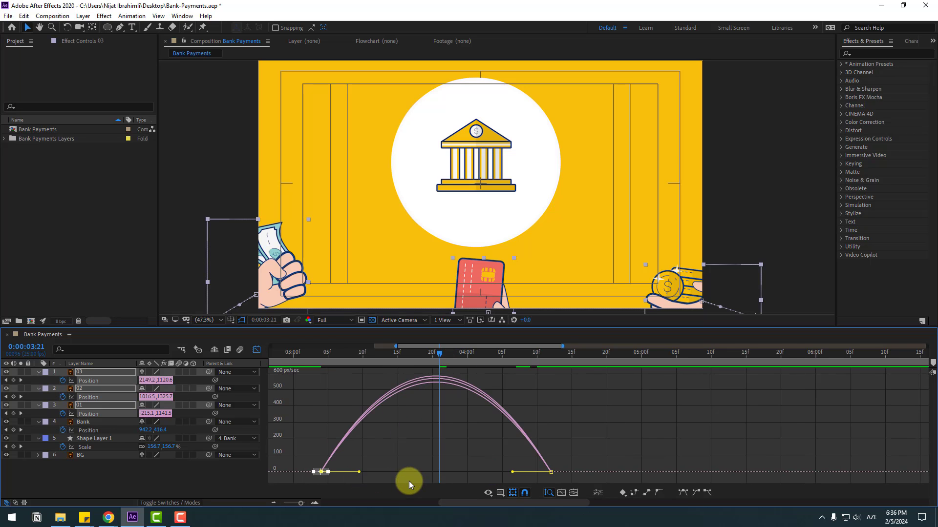
left_click_drag(519, 461, 446, 474)
key("minus")
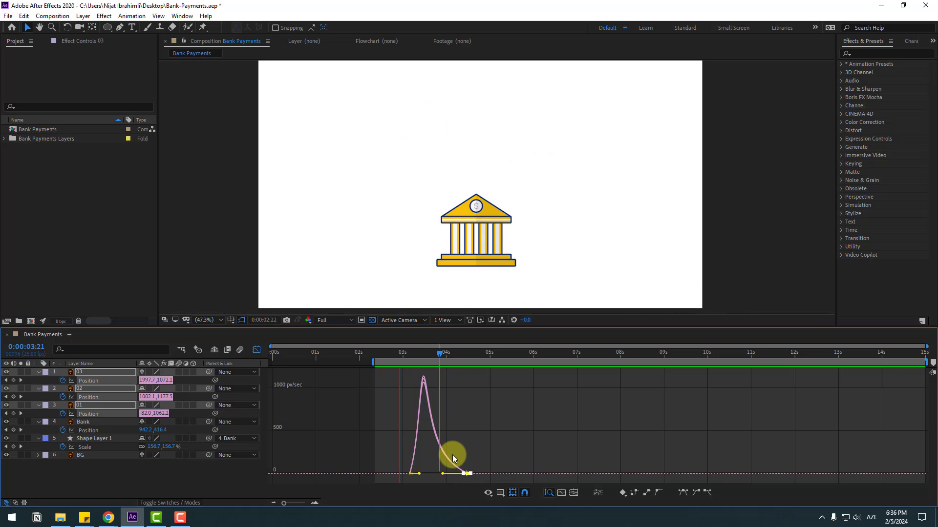
- Shift the card and coin hand layers slightly later, start the work area at 0s, and return to frame 0
key("space")
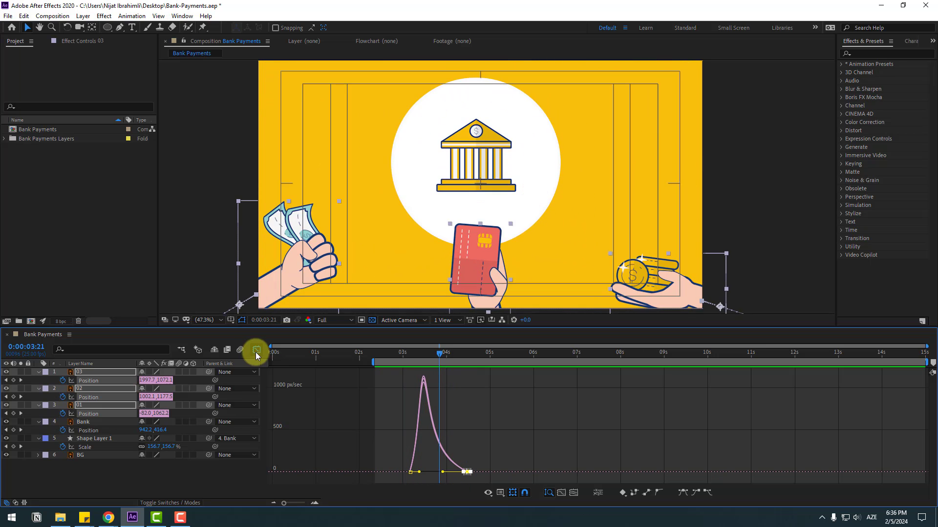
left_click(256, 350)
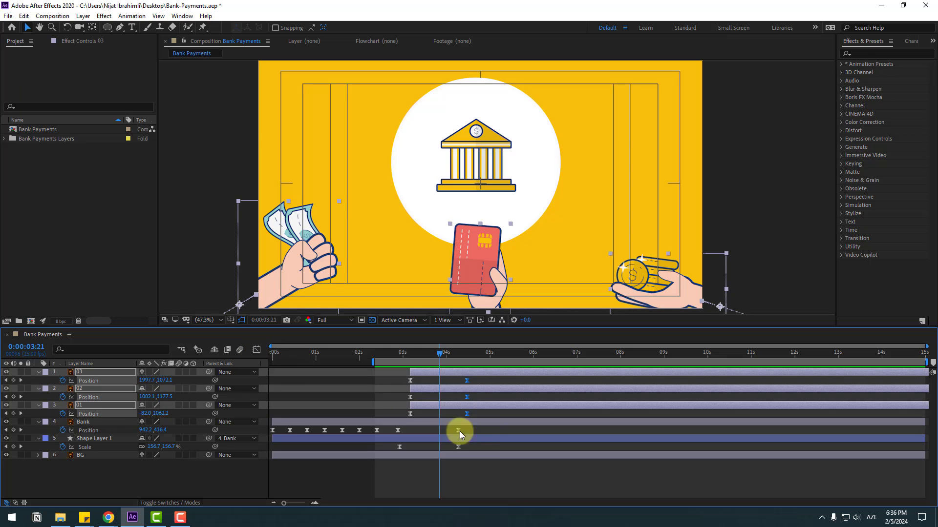
left_click(464, 397)
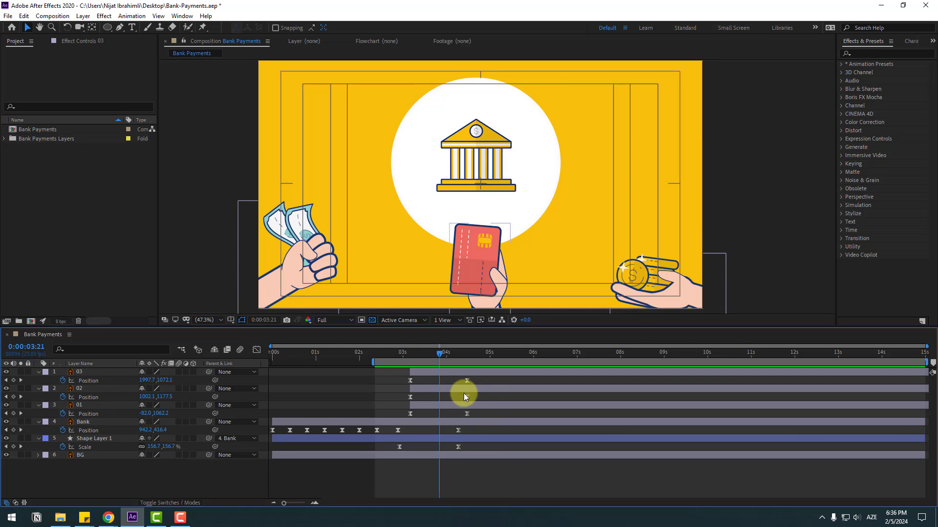
left_click(83, 391)
left_click_drag(423, 389, 448, 365)
left_click(427, 376)
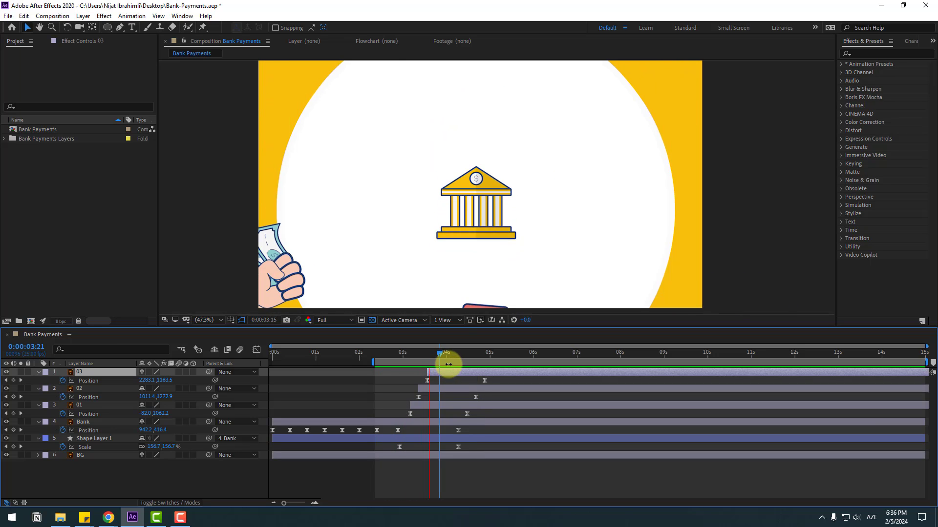
left_click_drag(370, 361, 271, 362)
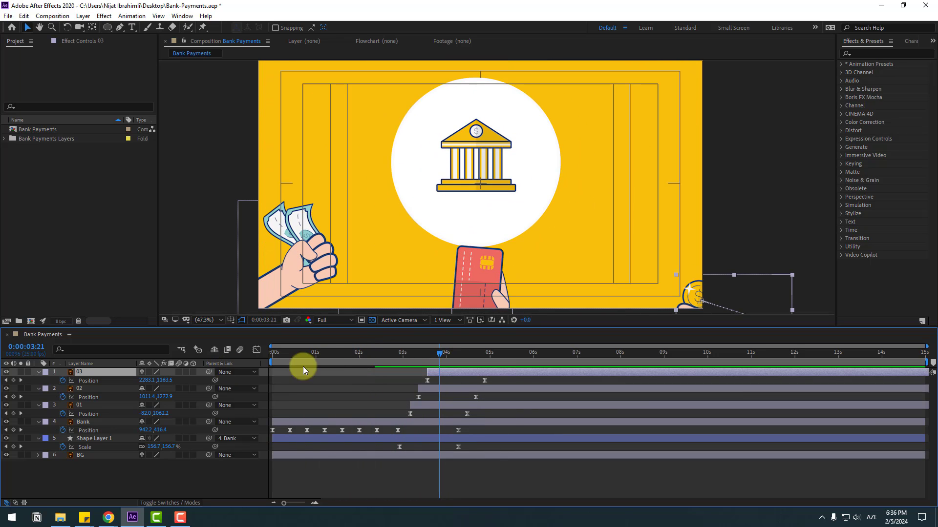
left_click(272, 354)
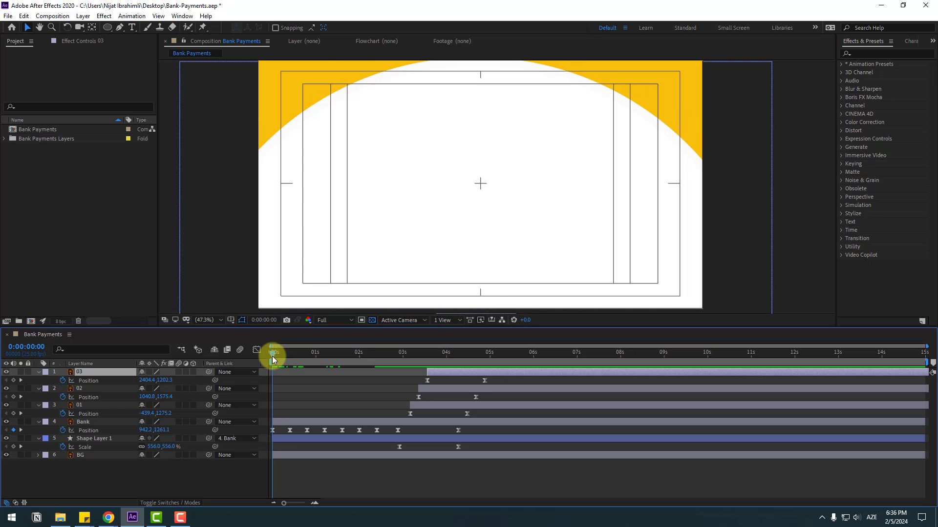
- Keyframe the Bank layer's Rotation, starting at -24°
left_click(99, 422)
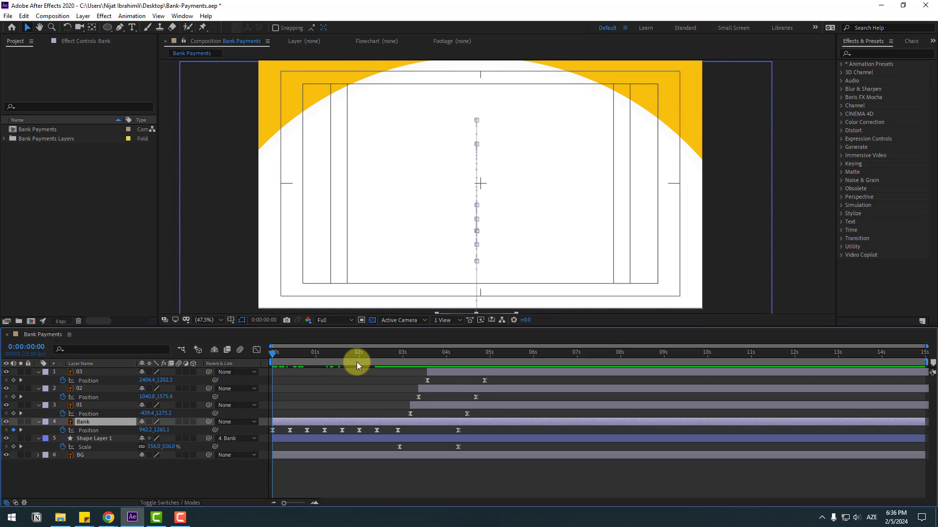
key("shift+r")
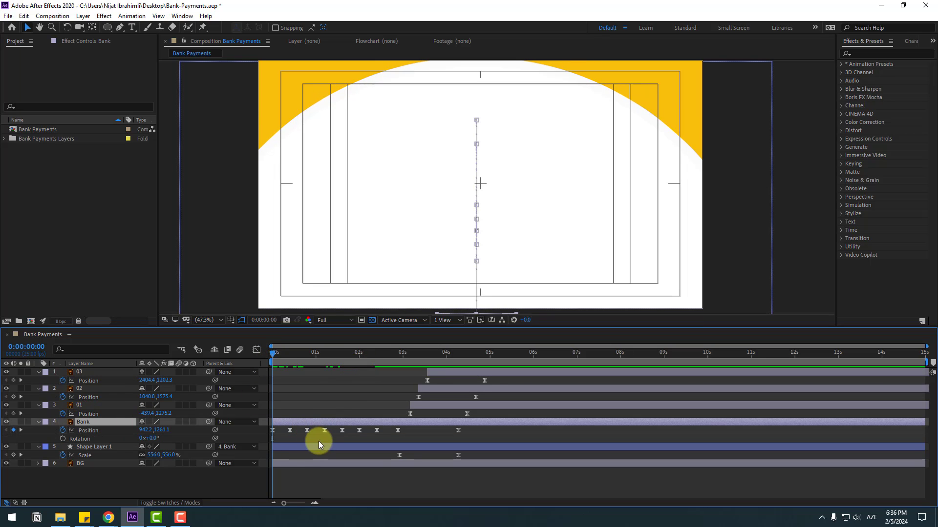
left_click(62, 439)
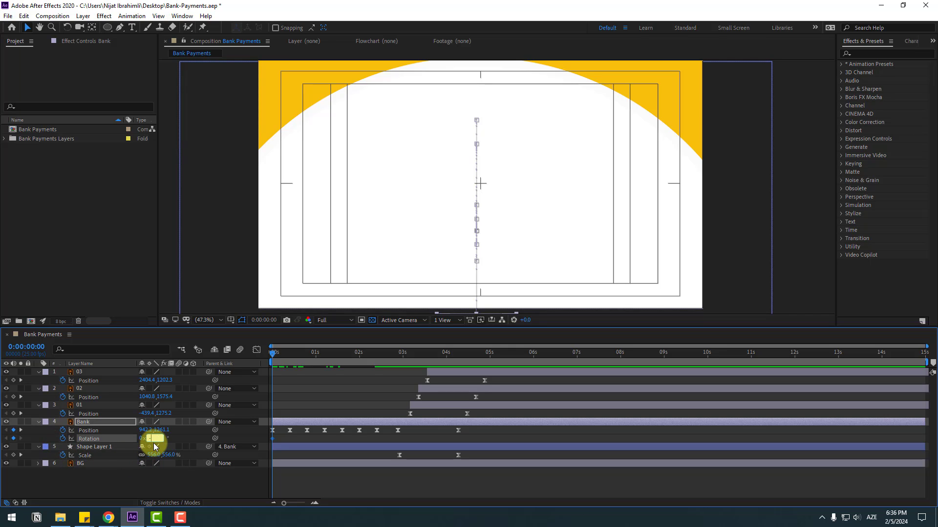
left_click(154, 444)
type("-24")
key("Return")
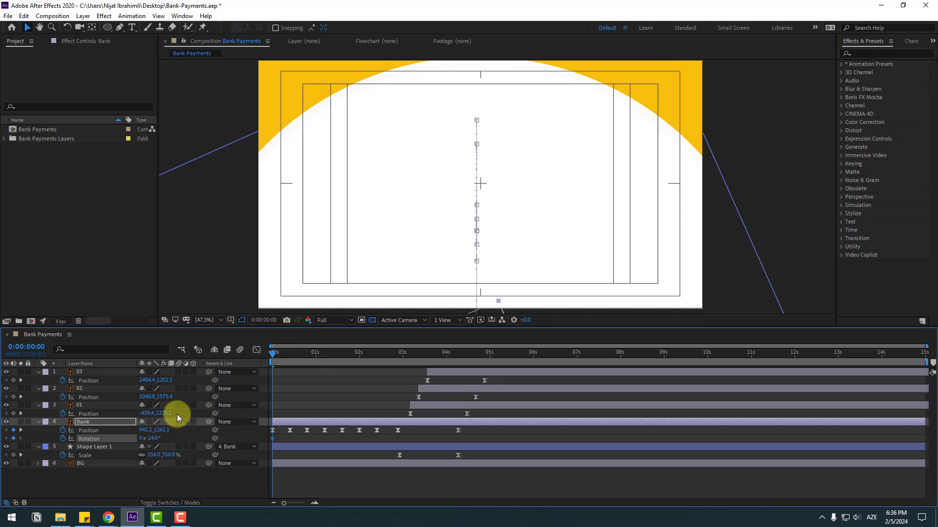
- Add Rotation keyframes of 15° and -7° ten frames apart, plus another at 1:05
left_click_drag(269, 352, 289, 351)
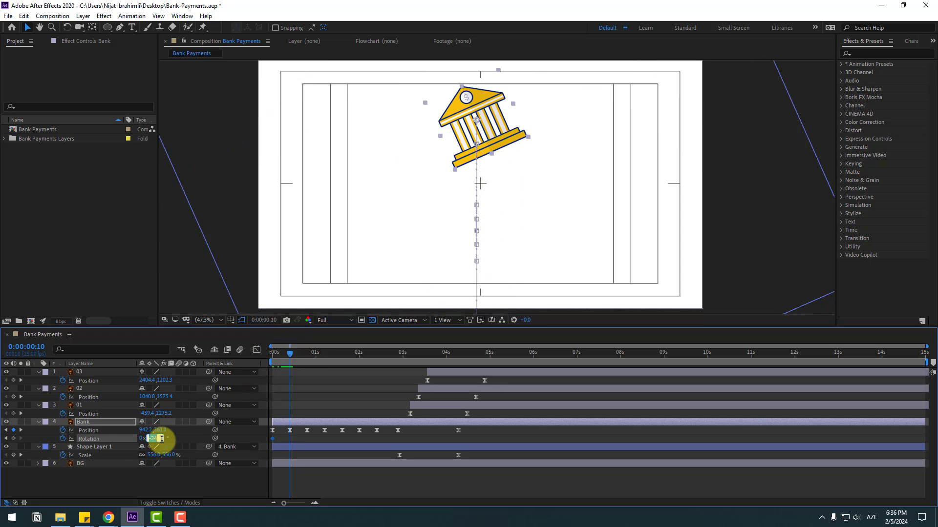
type("15")
key("Return")
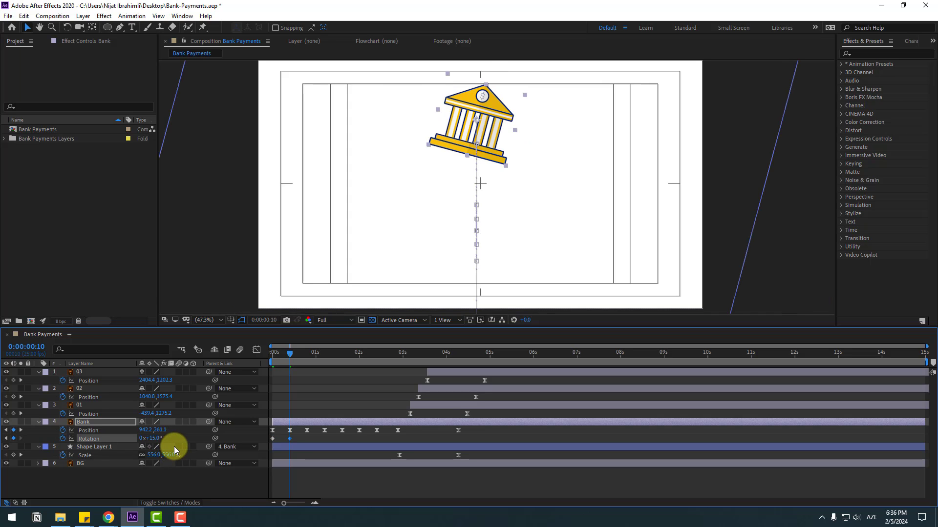
key("shift+Page_Down")
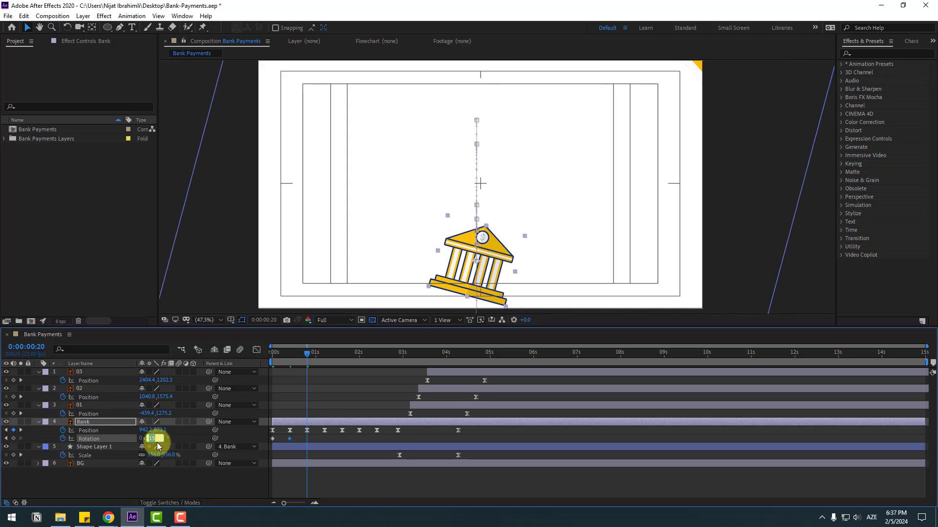
type("-7")
key("Return")
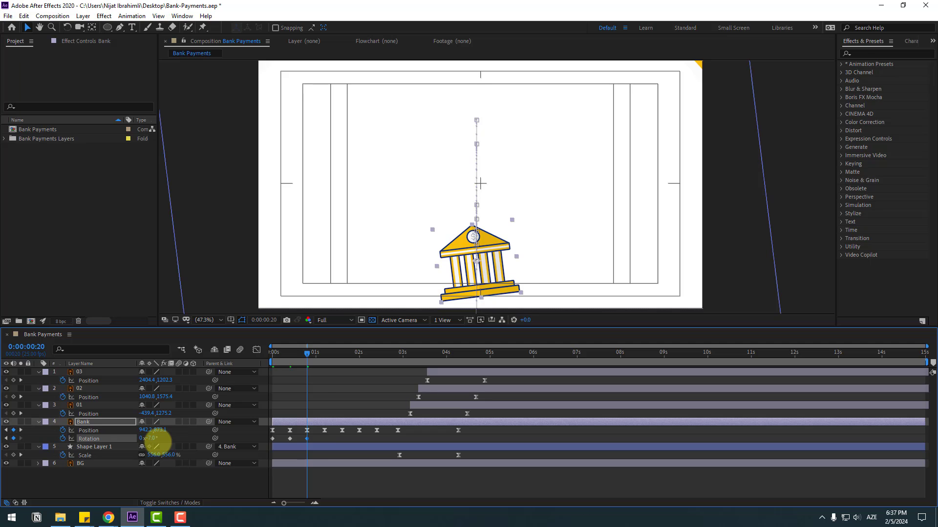
key("shift+Page_Down")
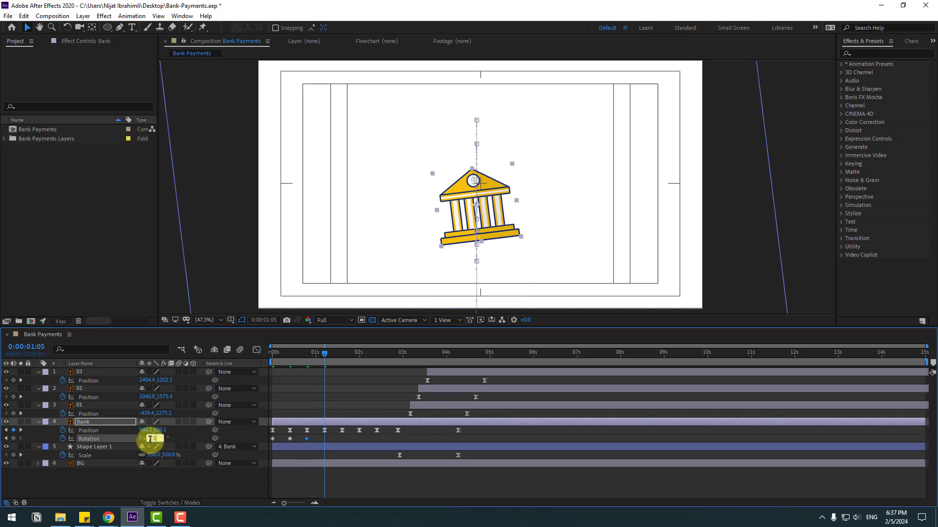
key("Return")
- Add Rotation keyframes at 1:15, 0.5° at 2:00 and 0° at 2:10
key("shift+Page_Down")
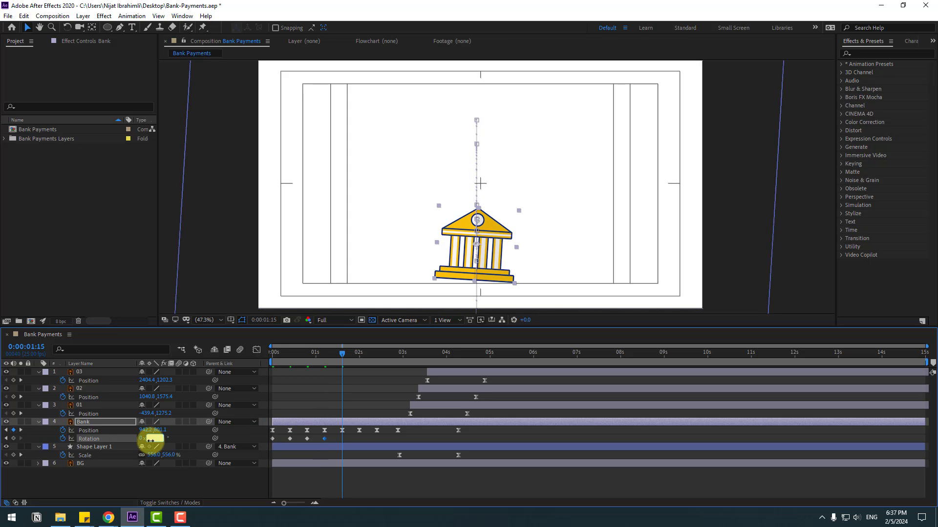
key("Return")
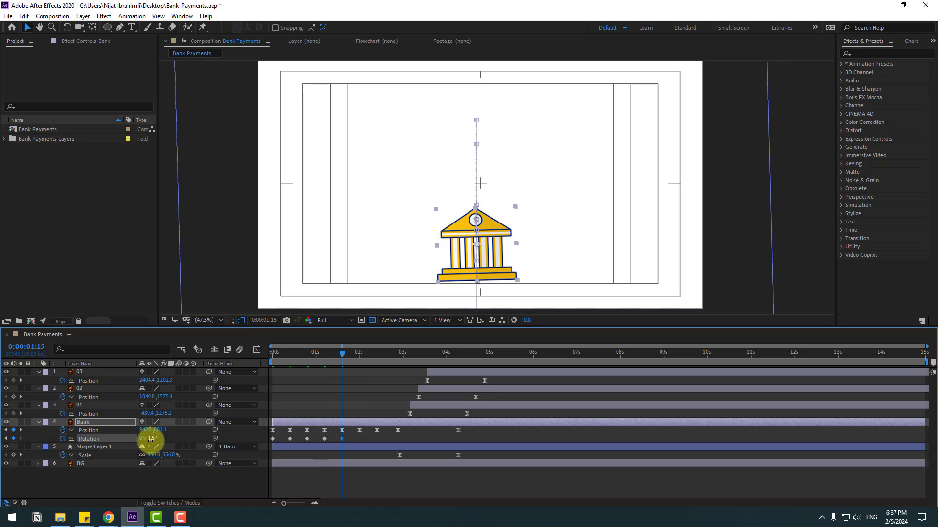
key("shift+Page_Down")
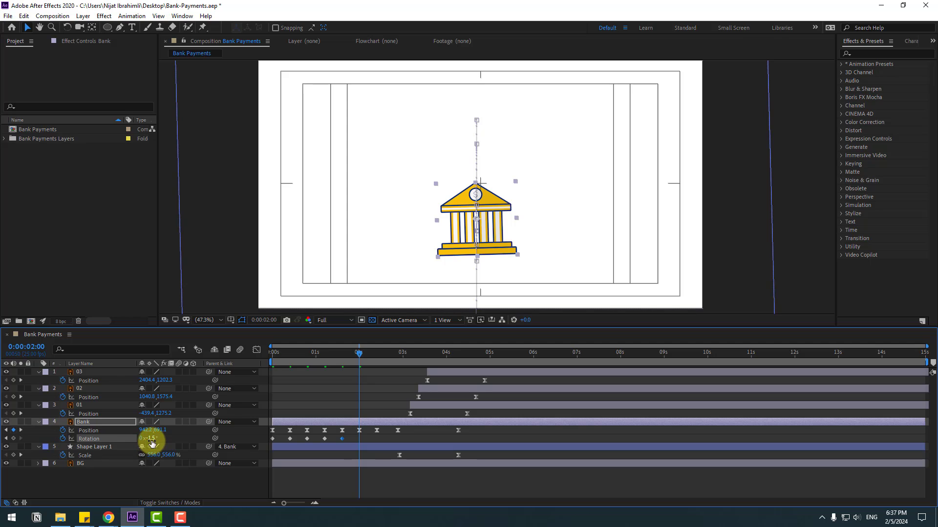
left_click_drag(152, 439, 165, 445)
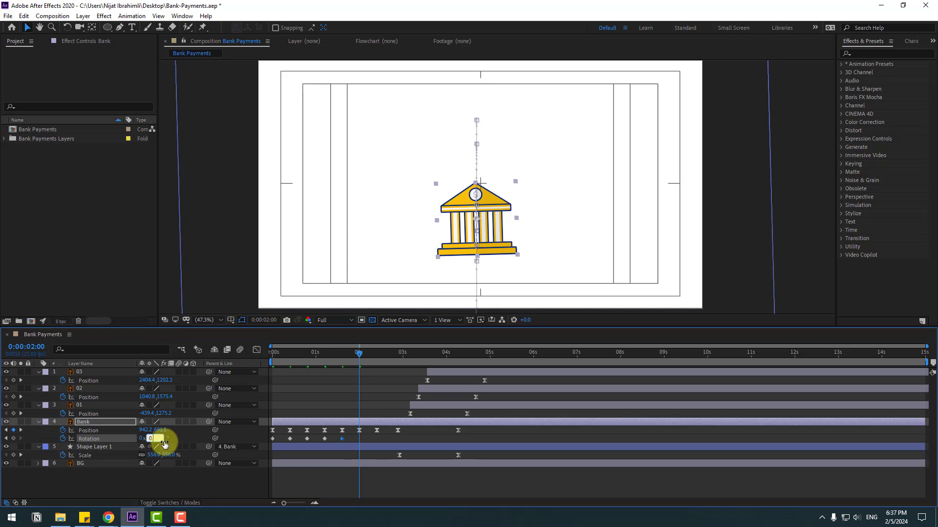
type("0.5")
key("Return")
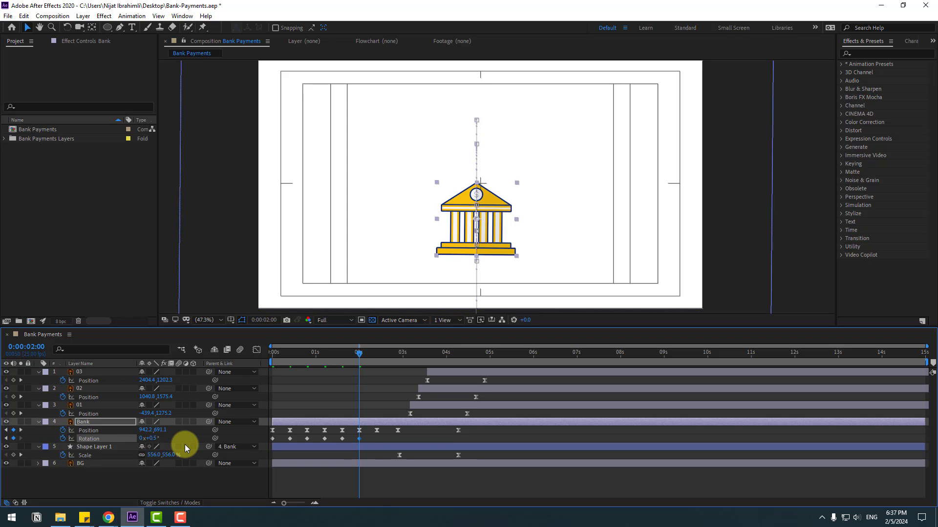
key("shift+Page_Down")
left_click_drag(148, 439, 142, 438)
left_click_drag(352, 435, 364, 444)
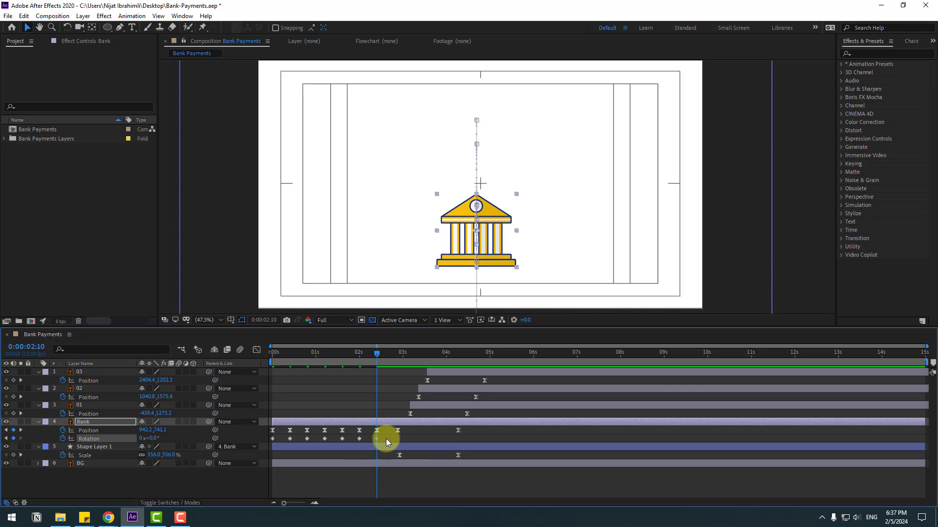
- Easy Ease all of the Bank's Rotation keyframes and preview the smoothed wobble
left_click_drag(386, 439, 272, 442)
right_click(272, 439)
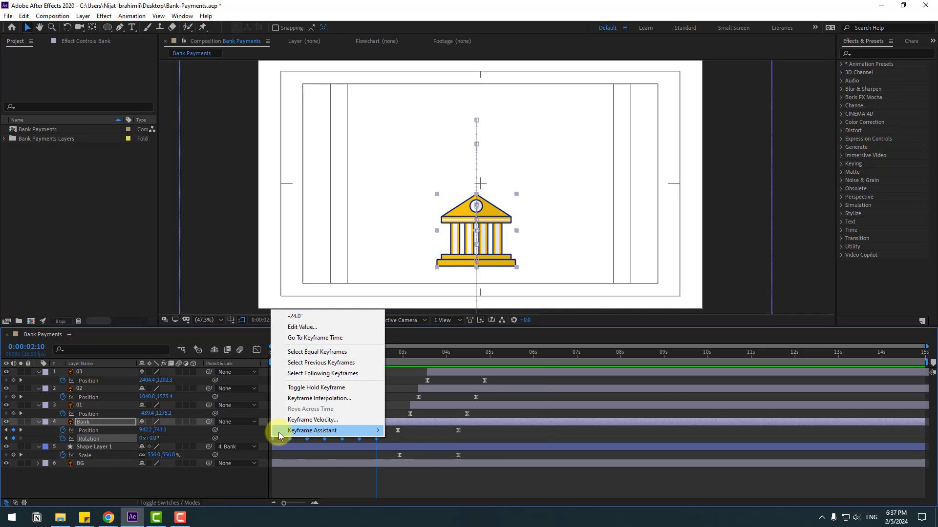
left_click(424, 362)
key("space")
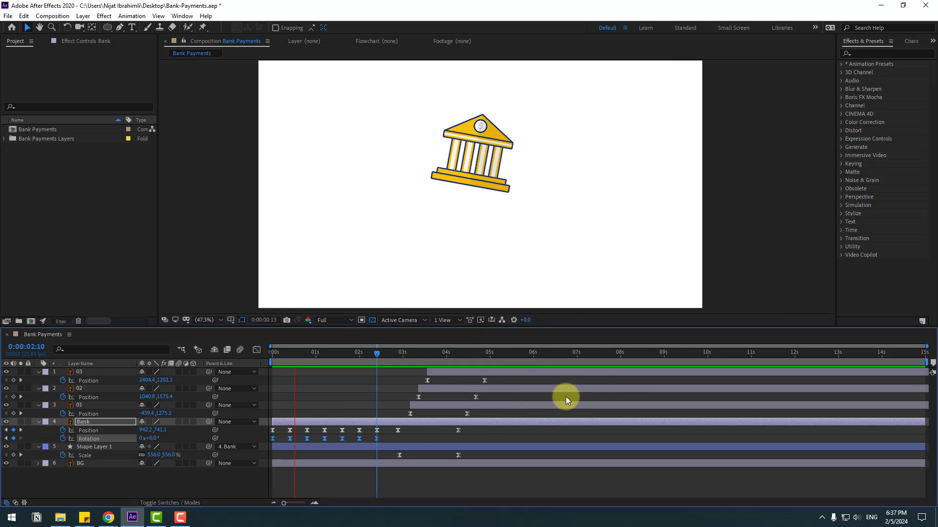
key("space")
key("space")
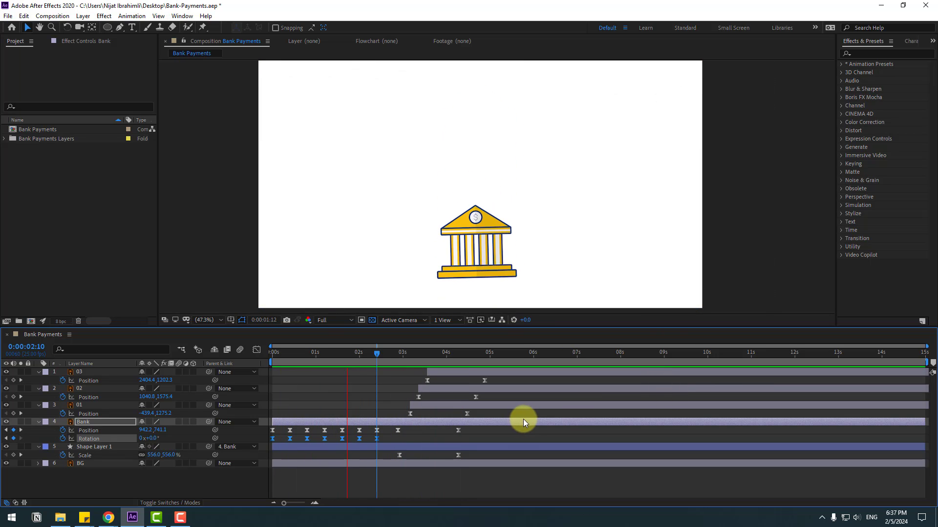
key("space")
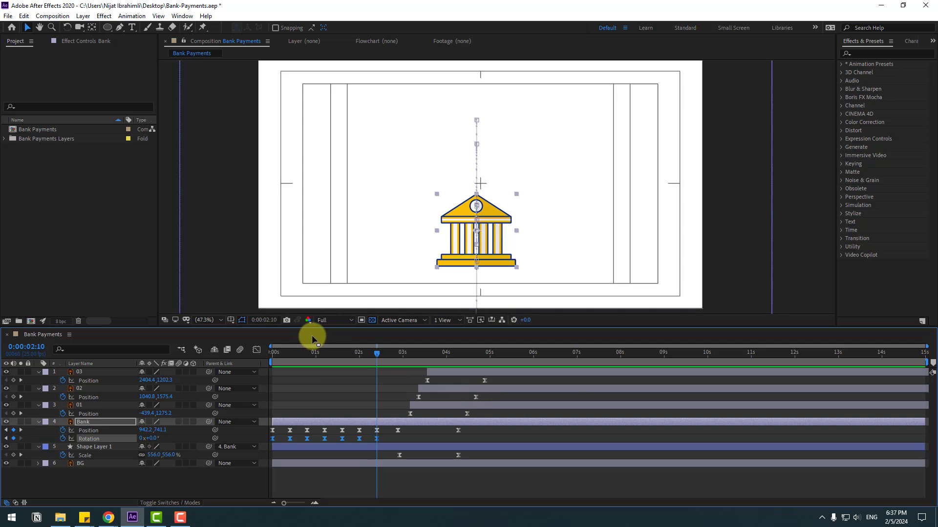
- Add the Particle Fireworks preset from Animation Composer 3's Starter Precomps > Shape Elements
left_click(182, 16)
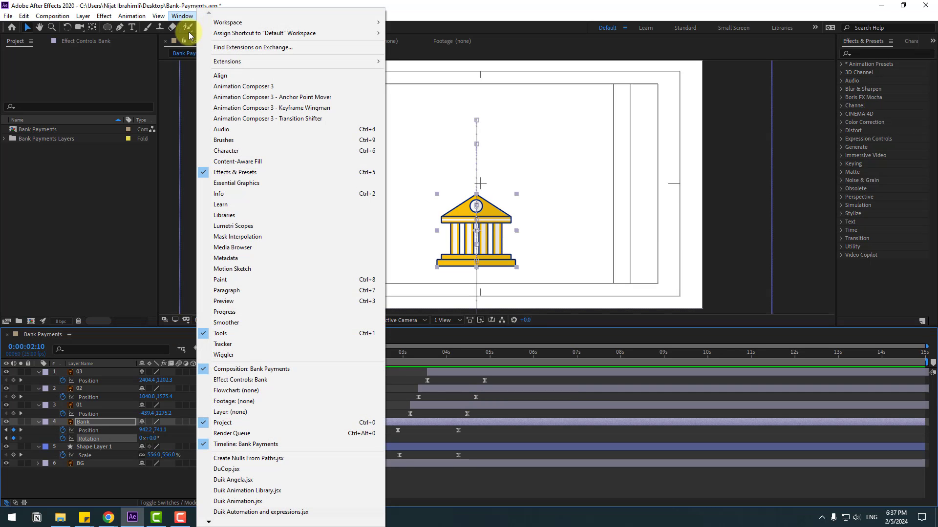
left_click(287, 88)
left_click_drag(588, 155, 589, 209)
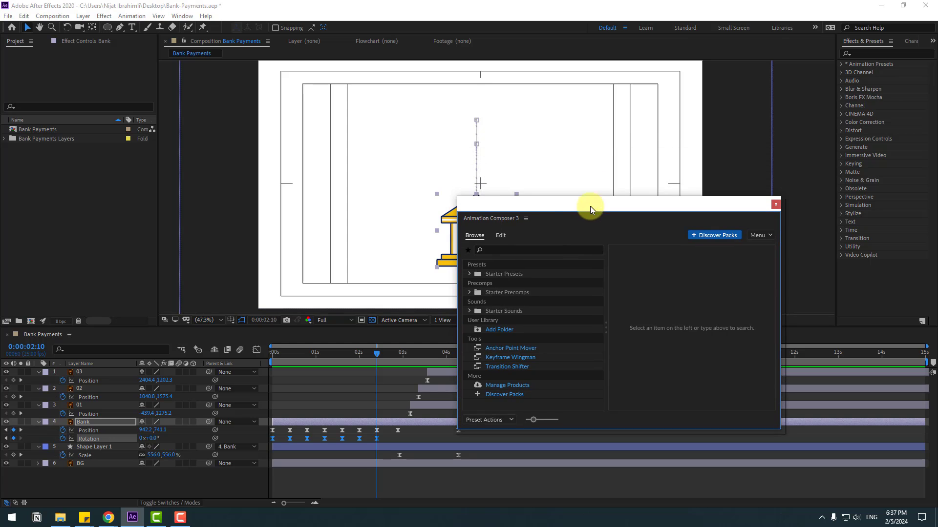
left_click(469, 293)
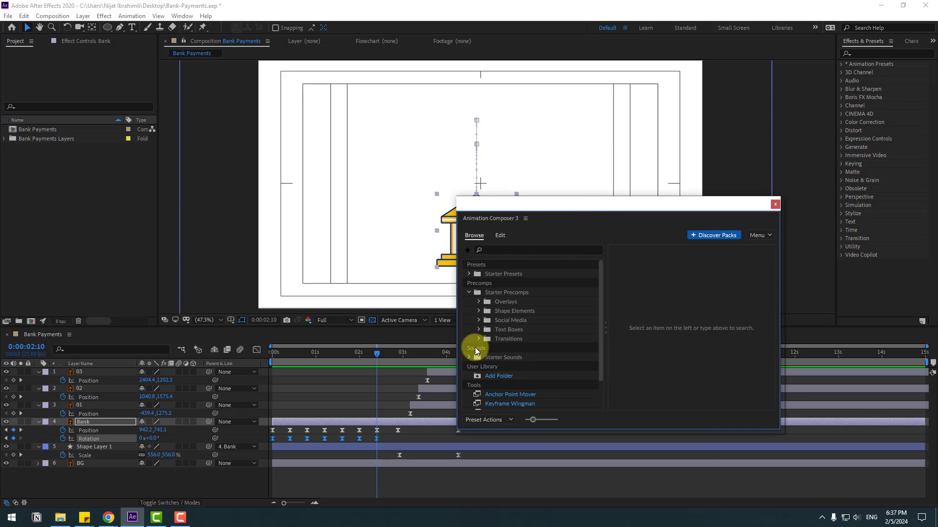
left_click(497, 310)
left_click(478, 311)
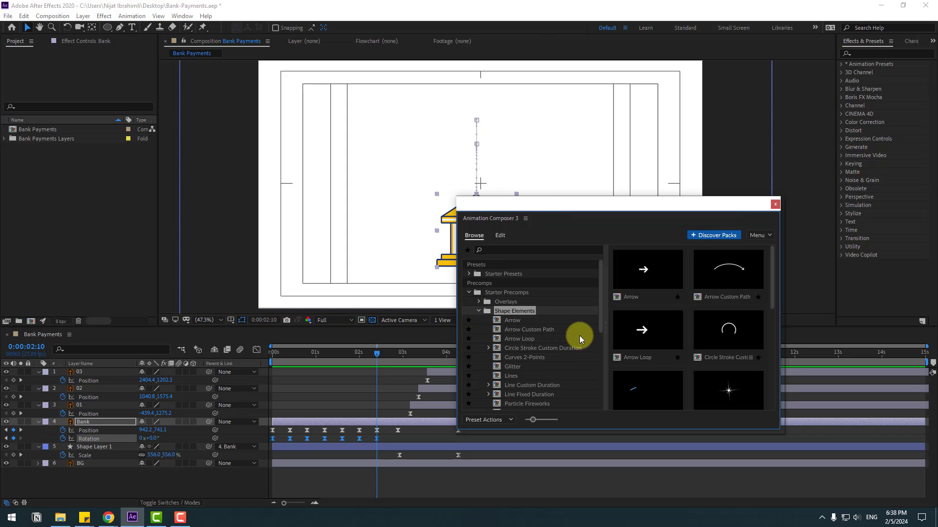
scroll(644, 332, "down", 5)
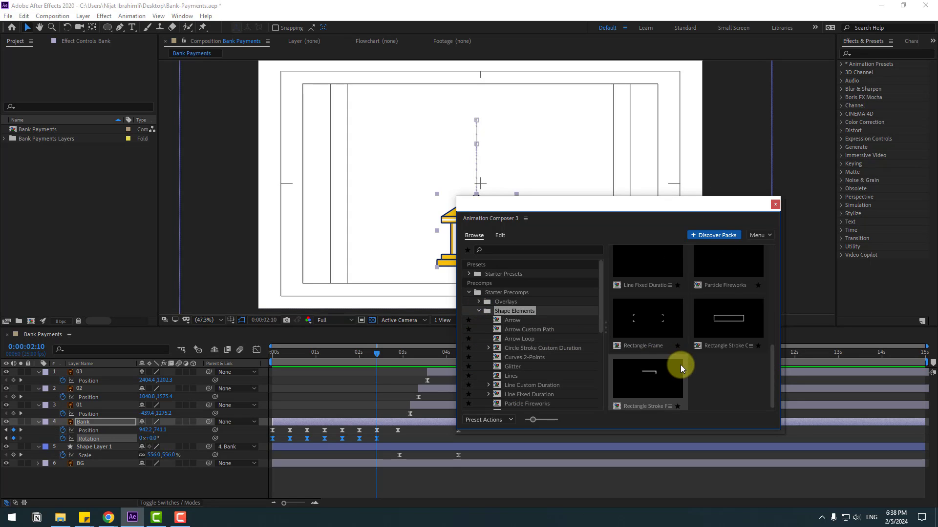
scroll(723, 384, "up", 2)
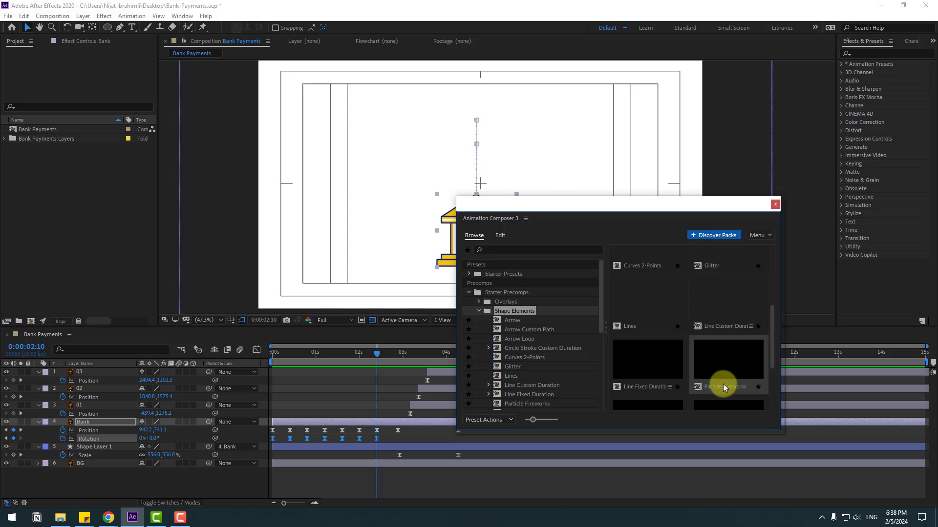
left_click(730, 359)
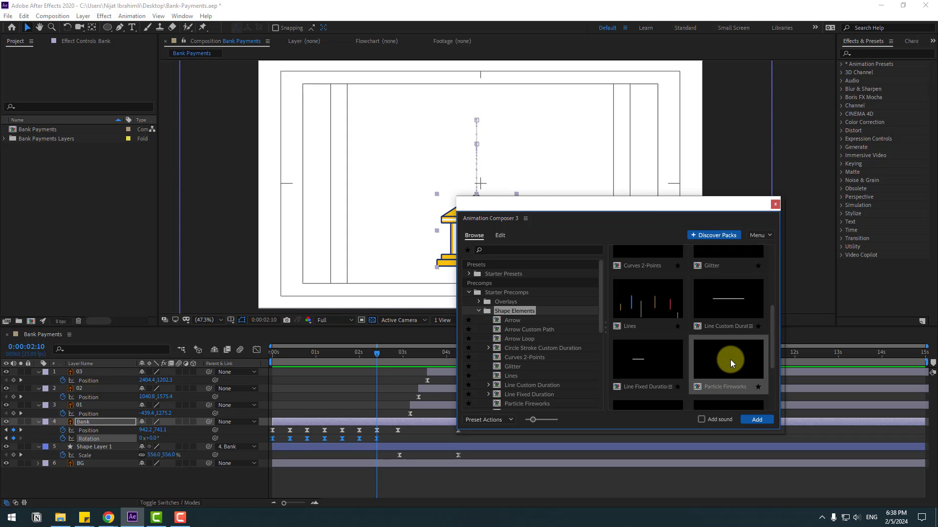
left_click(756, 420)
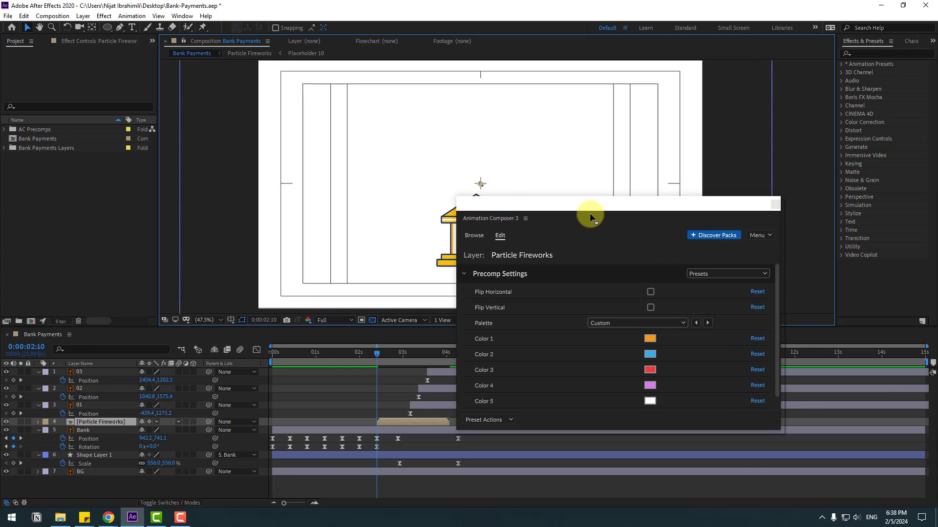
- Close Animation Composer, move the Particle Fireworks layer to start near 0:00:00:10, and preview
left_click(775, 204)
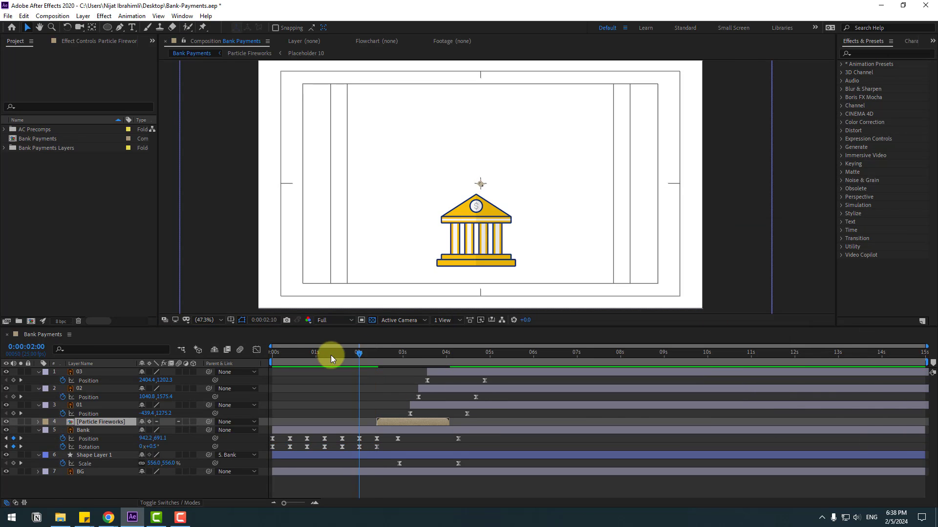
left_click_drag(330, 356, 296, 355)
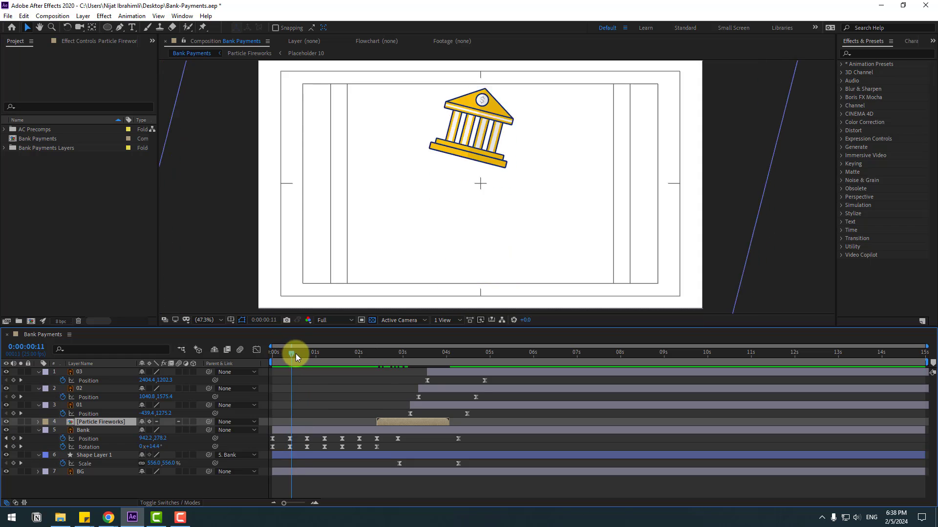
left_click_drag(335, 422, 297, 422)
left_click_drag(273, 355, 329, 358)
key("space")
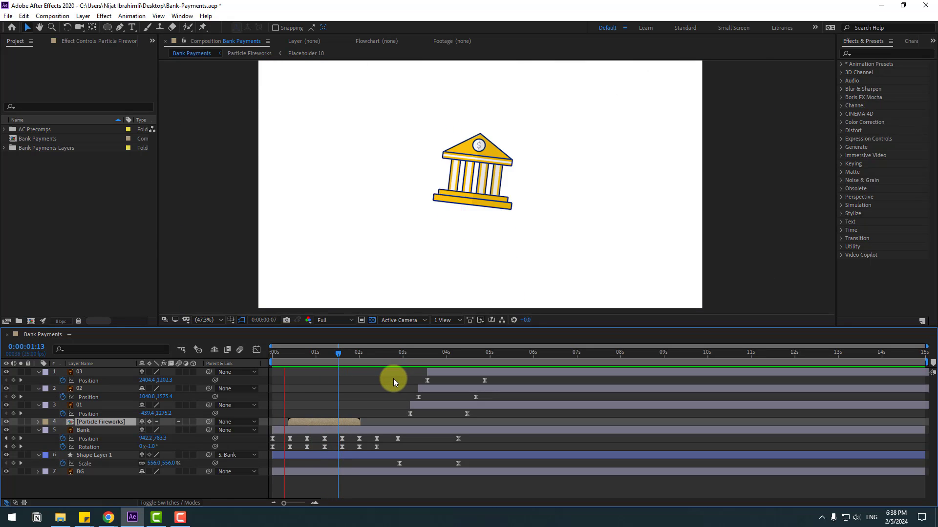
scroll(427, 276, "down", 2)
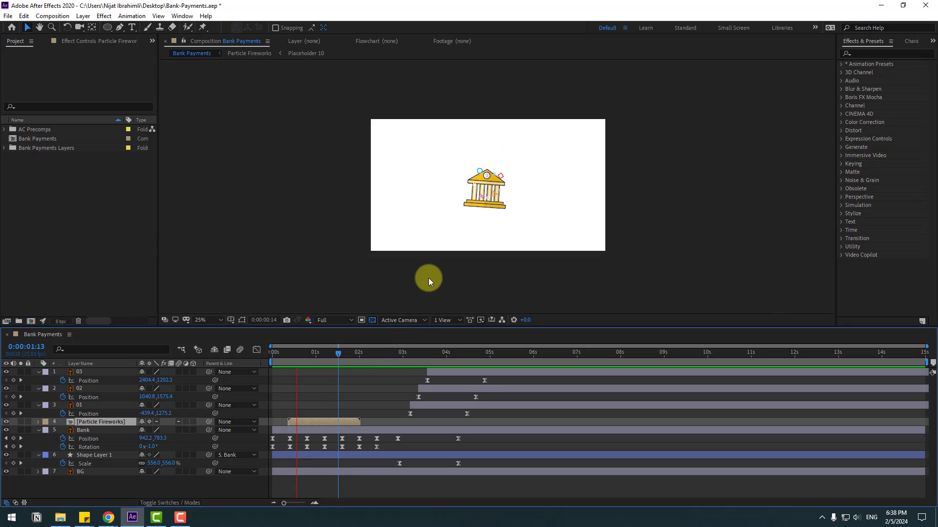
scroll(429, 283, "up", 2)
key("space")
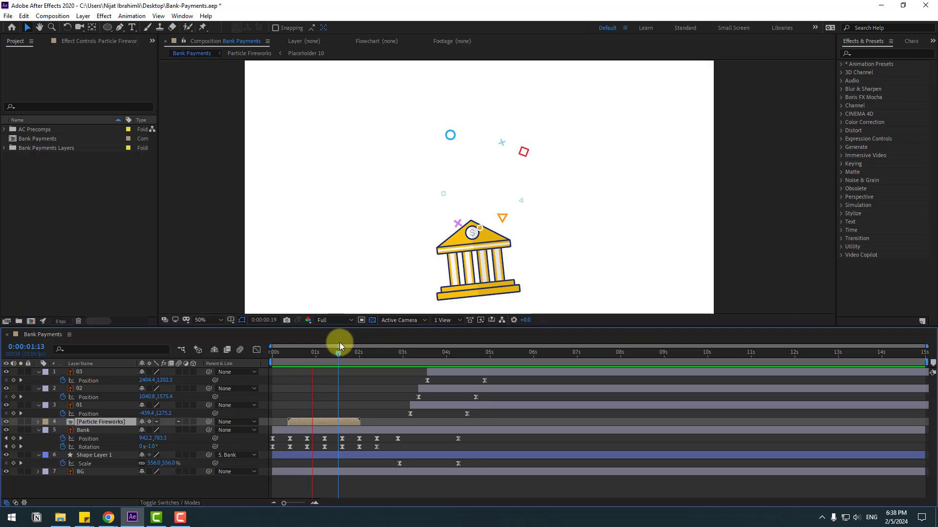
key("space")
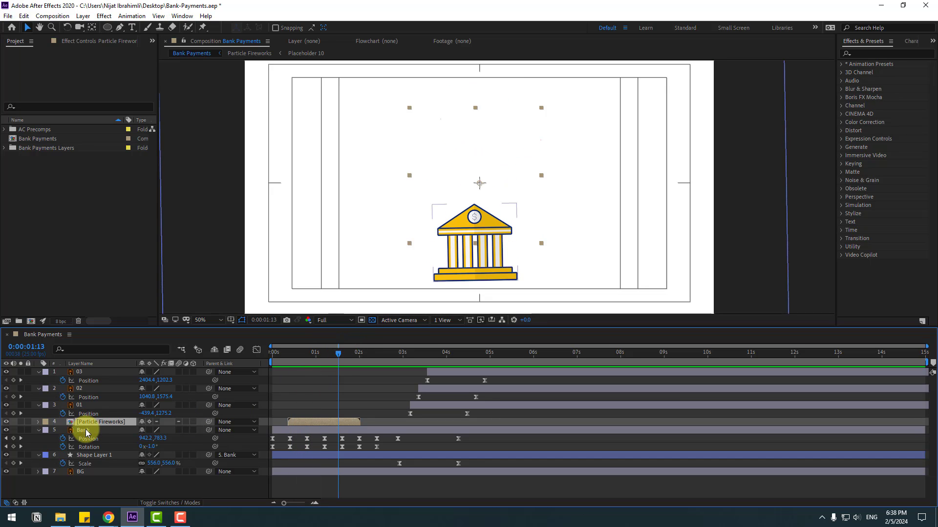
- Select the Bank layer at the timeline start and reveal its Scale property
left_click(86, 432)
left_click_drag(306, 359, 263, 359)
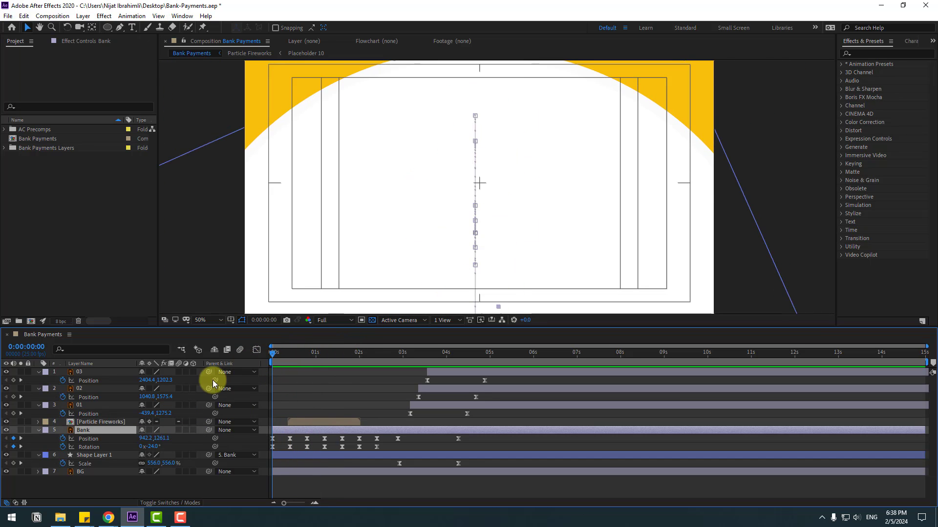
key("shift+s")
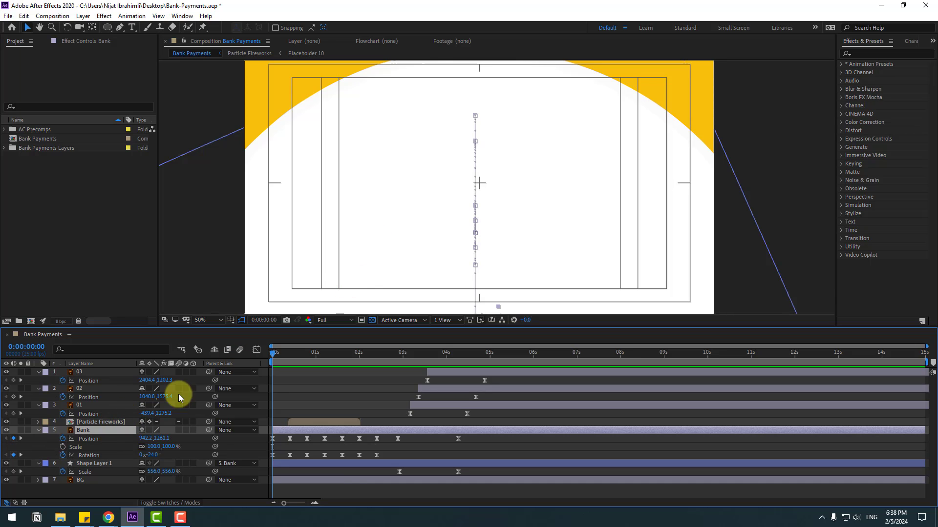
- Keyframe the Bank's Scale at frame 0, stretching it vertically to 150%
scroll(383, 235, "down", 2)
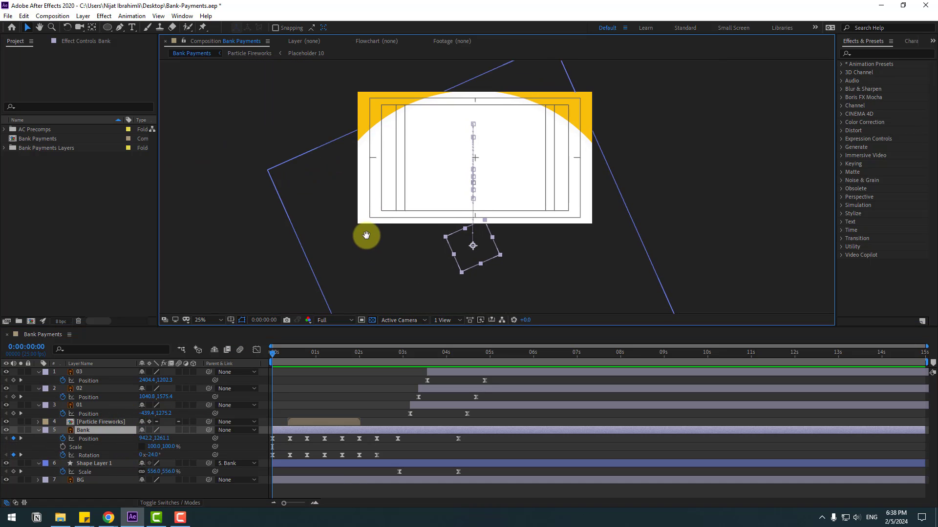
left_click(63, 447)
left_click_drag(168, 446, 185, 445)
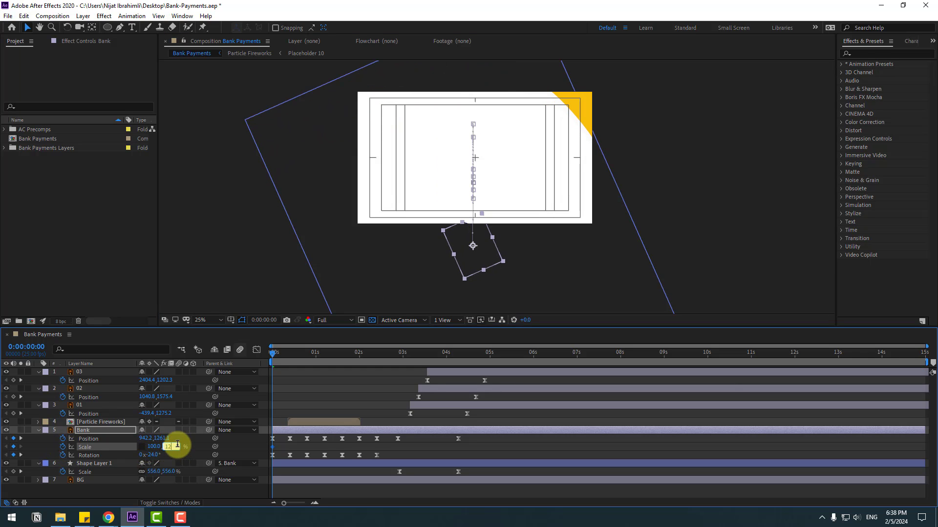
key("Return")
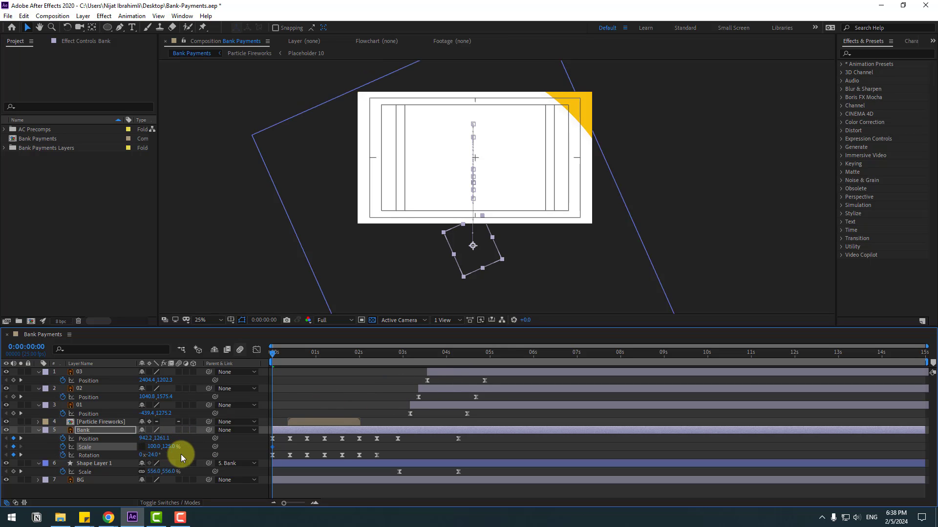
key("Return")
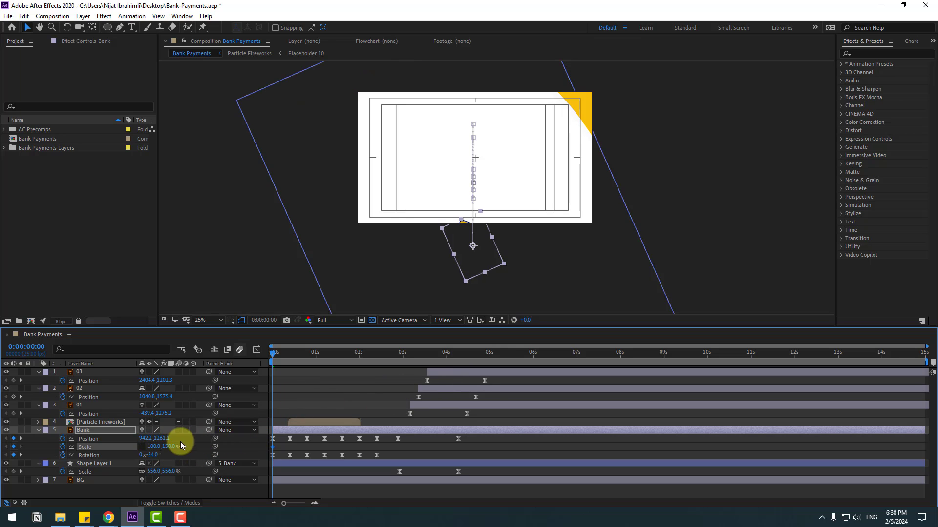
left_click_drag(161, 439, 182, 439)
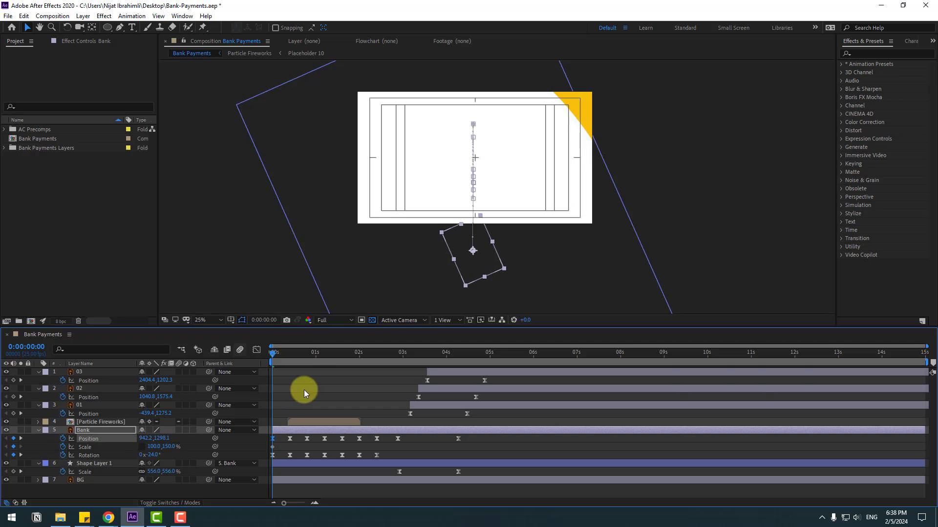
- Add vertical Scale keyframes of 95% at 0:10 and 115% at 0:20
left_click_drag(286, 353, 289, 353)
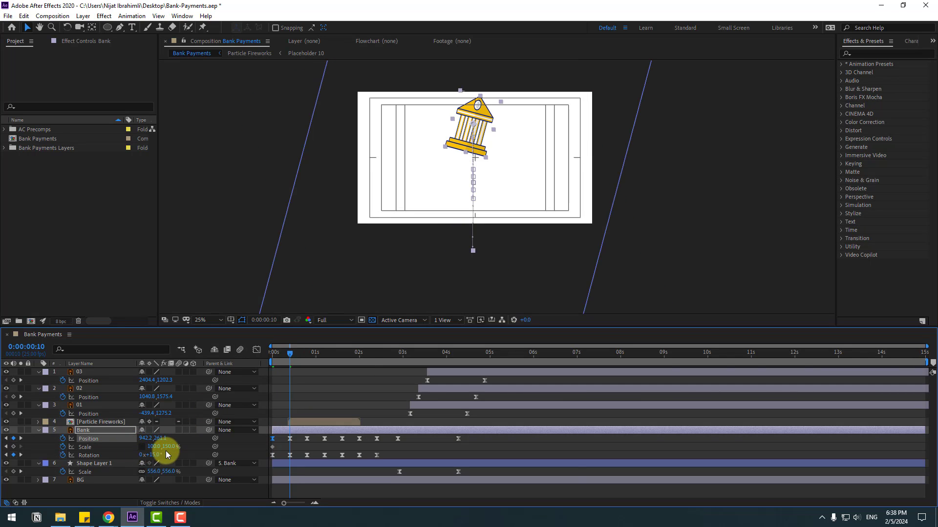
left_click_drag(166, 447, 145, 457)
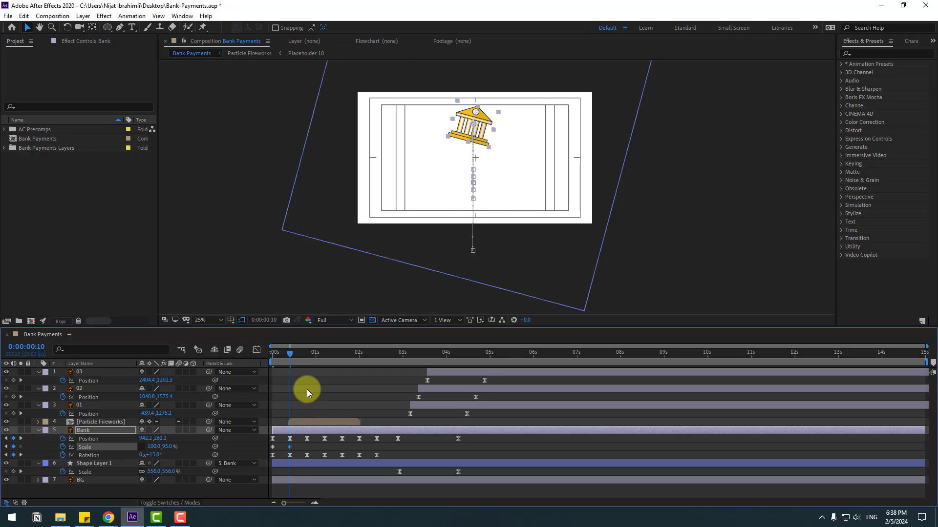
key("shift+Page_Down")
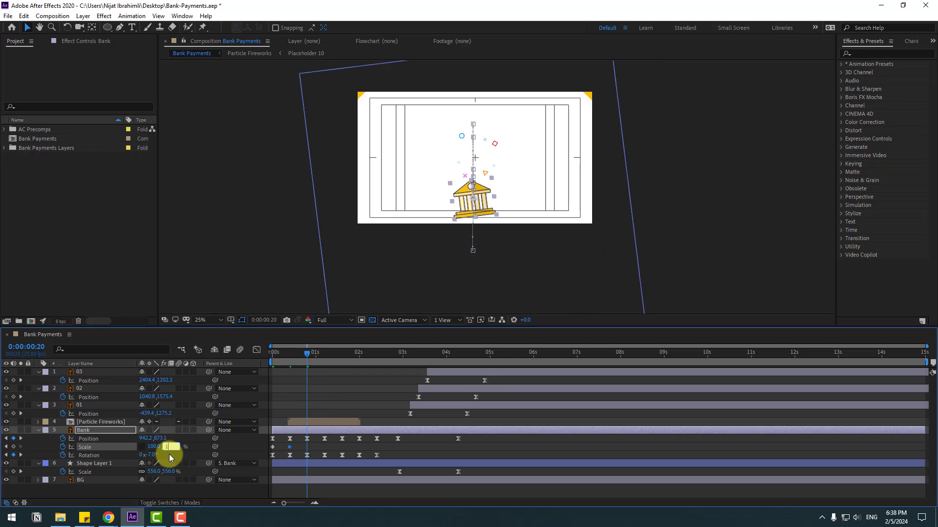
type("115")
key("Return")
- Add 98% and 100% Scale keyframes at 1:05 and 1:15, then select the keyframes for easing
key("shift+Page_Down")
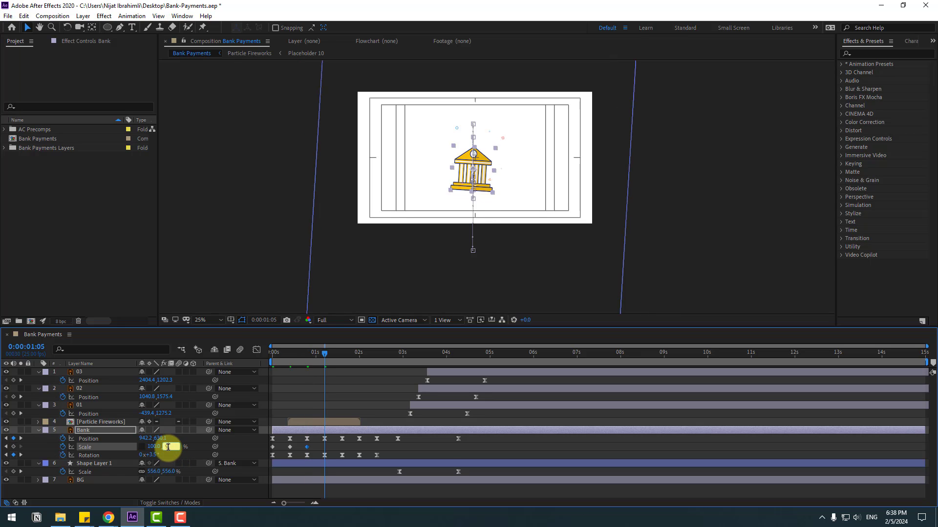
type("98")
key("Return")
key("shift+Page_Down")
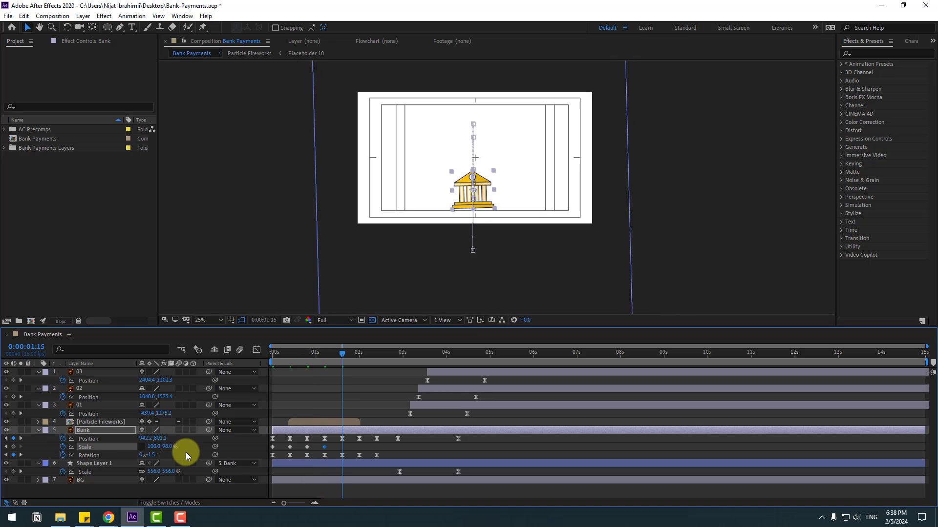
type("100")
key("Return")
left_click_drag(345, 444, 263, 449)
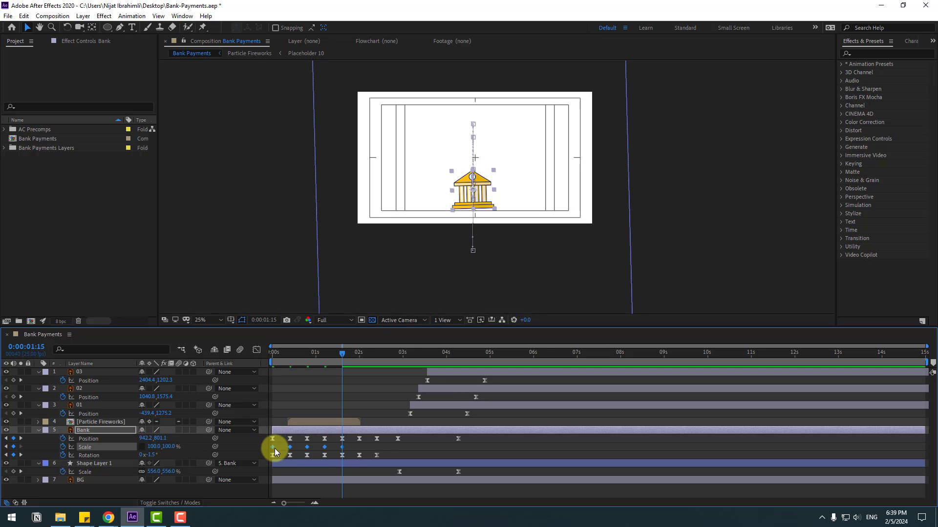
right_click(272, 447)
- Apply Easy Ease to the selected Scale and Rotation keyframes and stop the preview
mouse_move(332, 441)
left_click(434, 377)
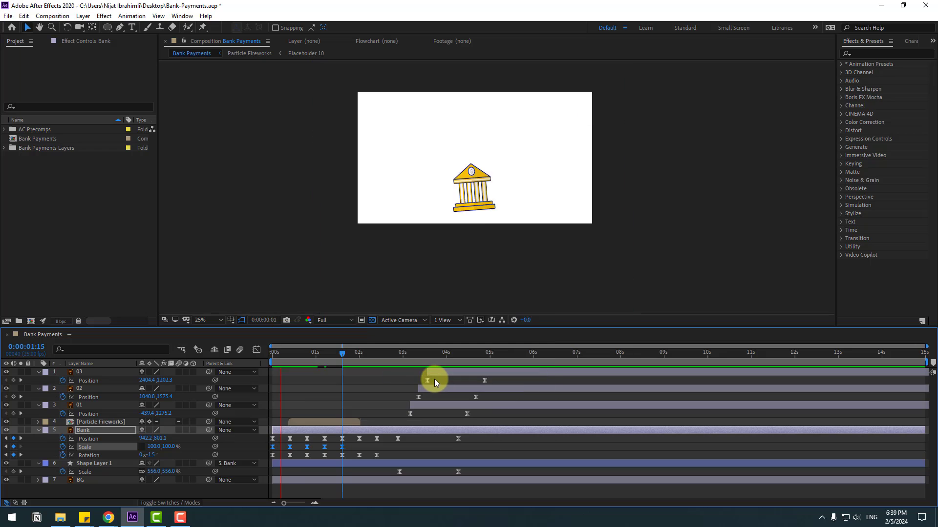
scroll(466, 207, "up", 2)
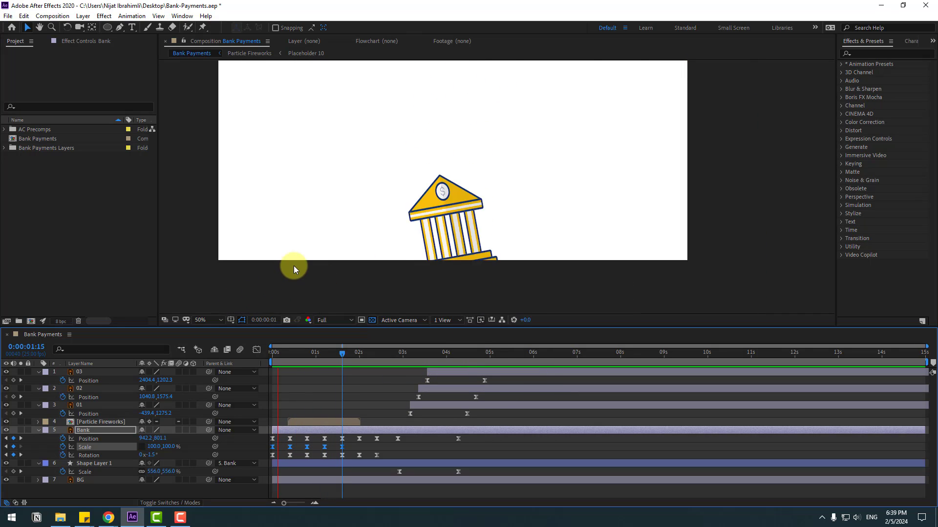
scroll(311, 259, "down", 2)
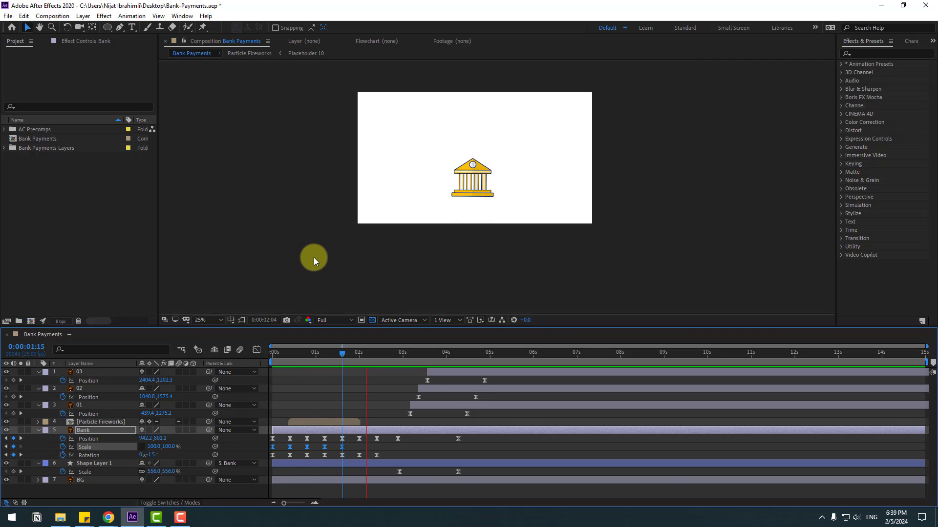
key("space")
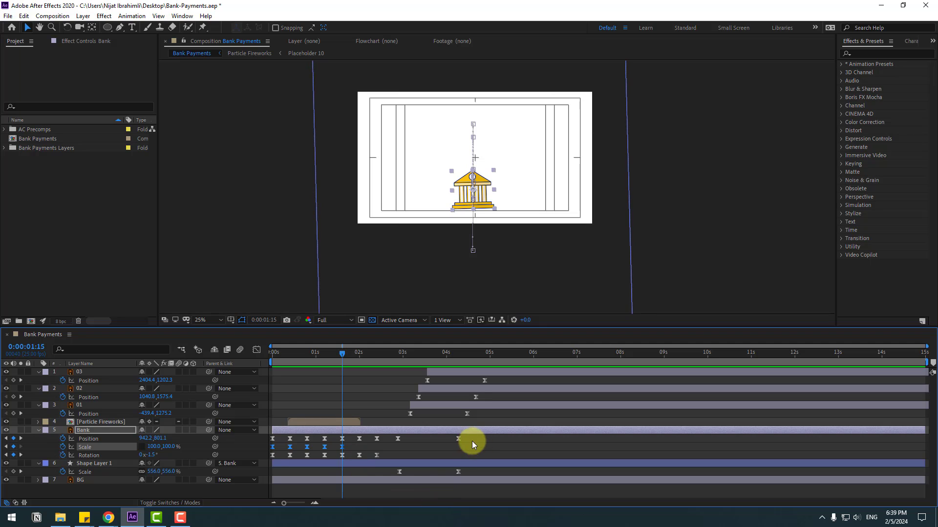
- Drag the bank's last Position key and the white circle's Scale keys slightly earlier
left_click_drag(472, 441, 420, 476)
left_click_drag(397, 440, 383, 443)
left_click_drag(348, 356, 426, 356)
left_click_drag(446, 439, 444, 438)
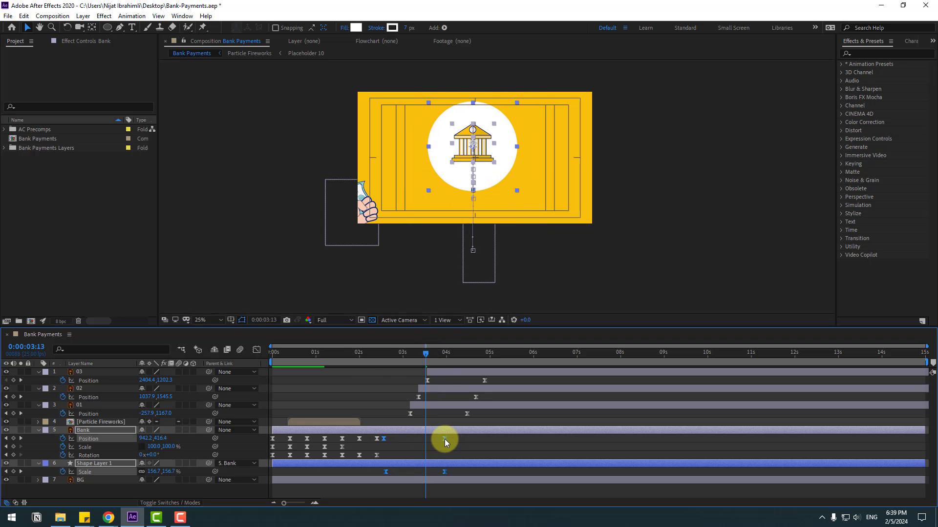
left_click(463, 401)
- Slide the cash, card and coin hand layers earlier in time and preview their entrances
left_click(461, 373, "shift")
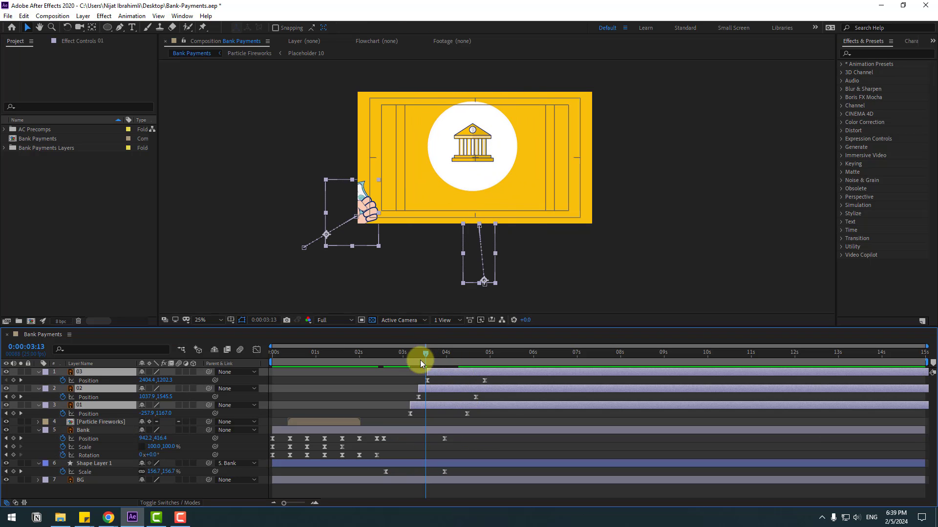
left_click_drag(420, 357, 430, 378)
left_click(481, 353)
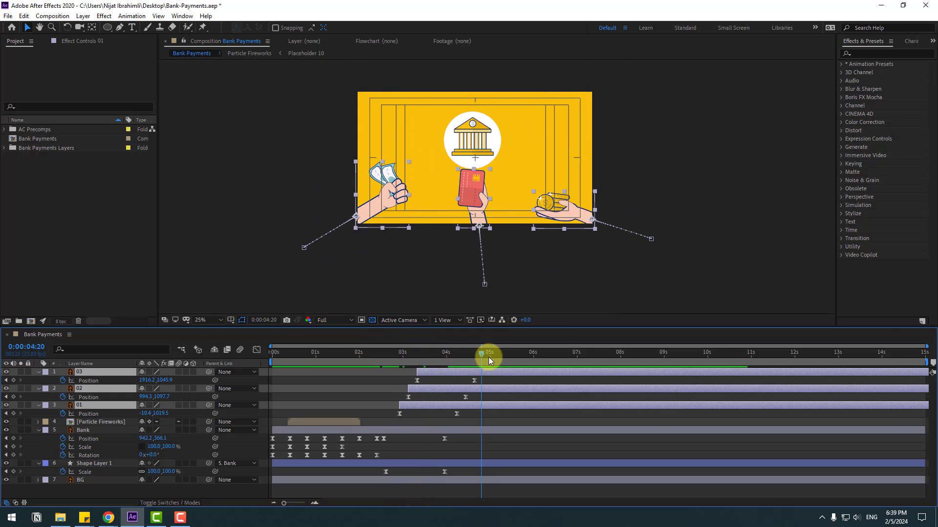
left_click_drag(497, 358, 485, 358)
key("space")
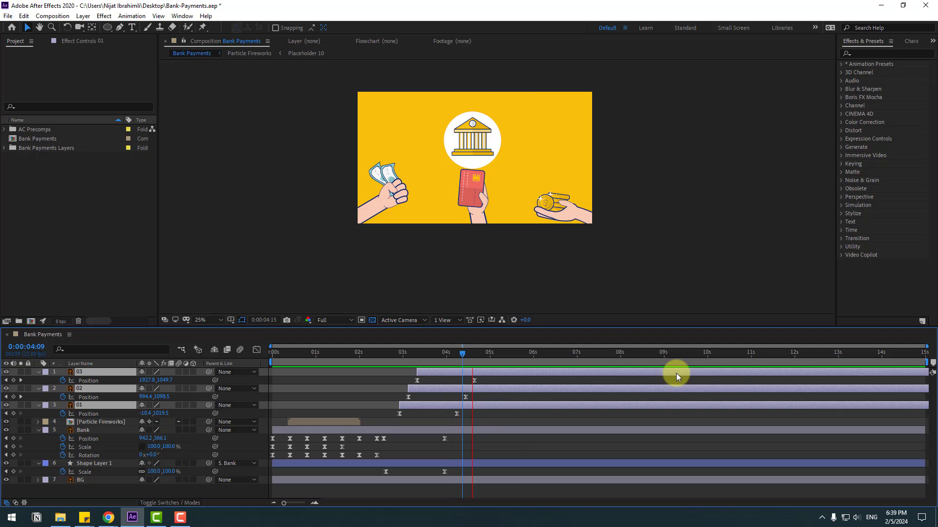
key("space")
left_click(505, 381)
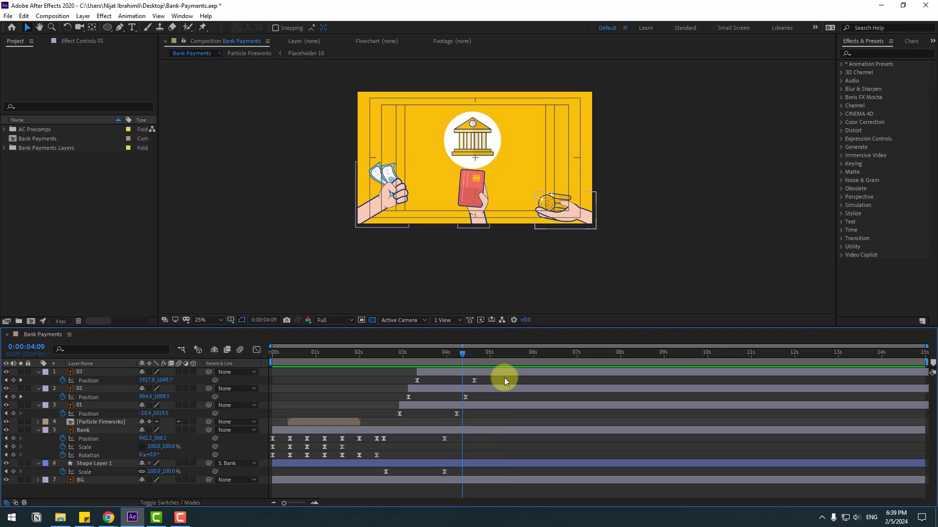
left_click_drag(476, 353, 500, 351)
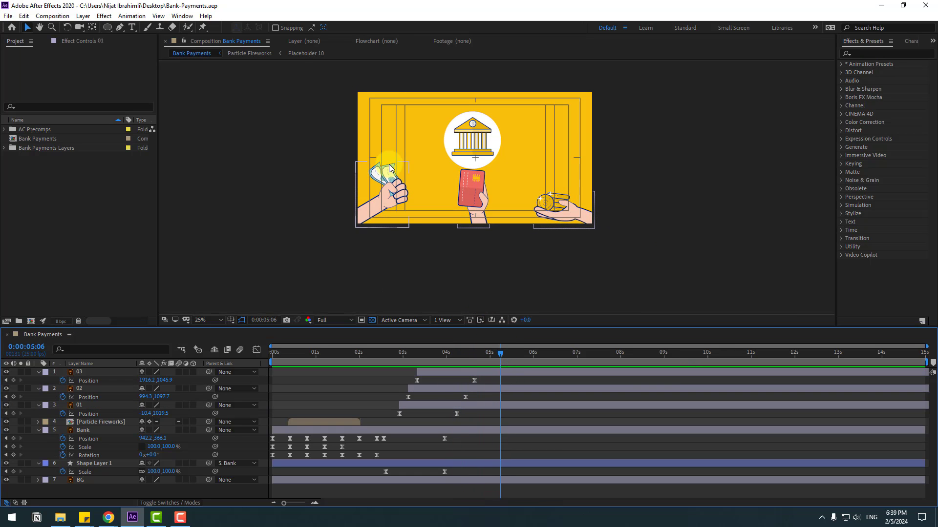
left_click(465, 183)
- Add a wiggle(2,9) expression to the card hand's Rotation
key("period")
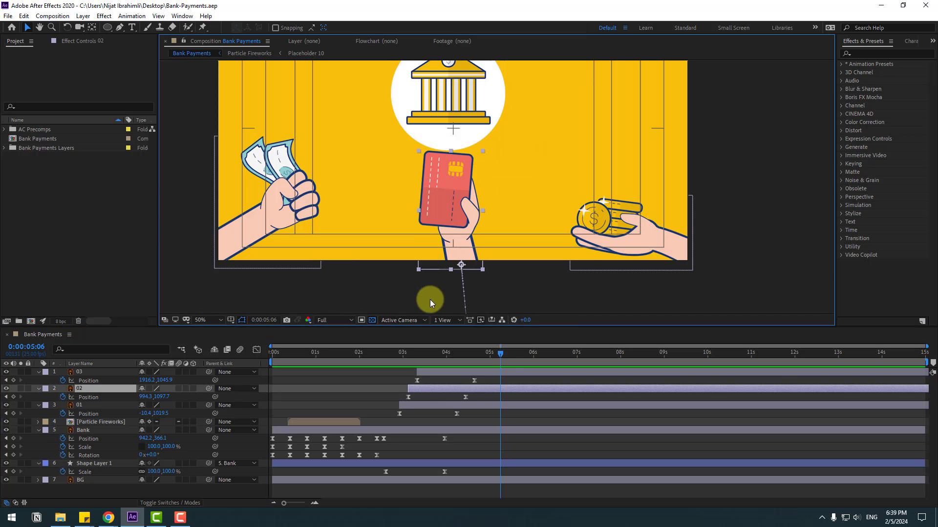
key("r")
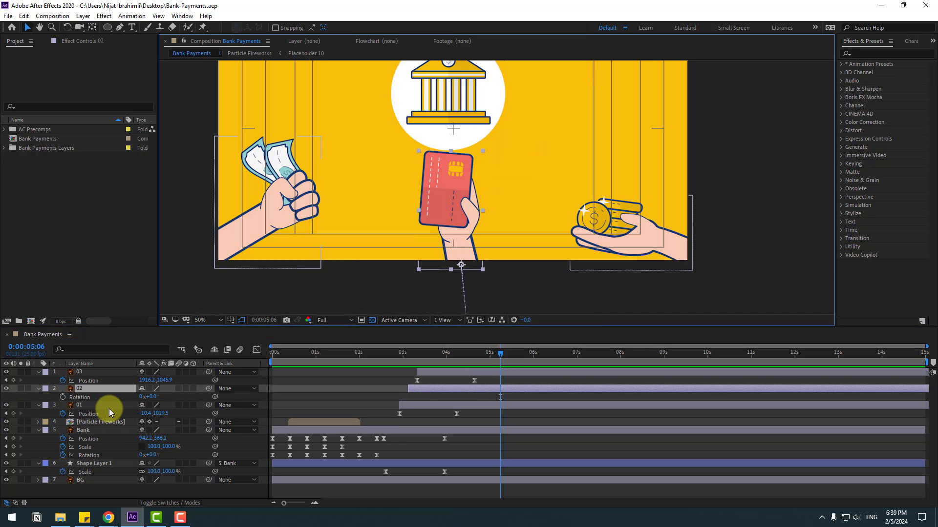
left_click(62, 397, "alt")
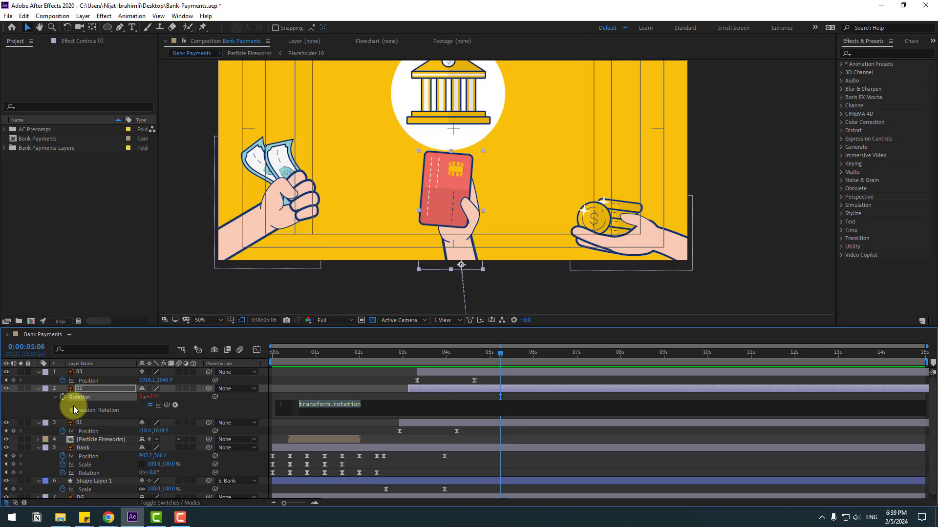
type("wiggle(")
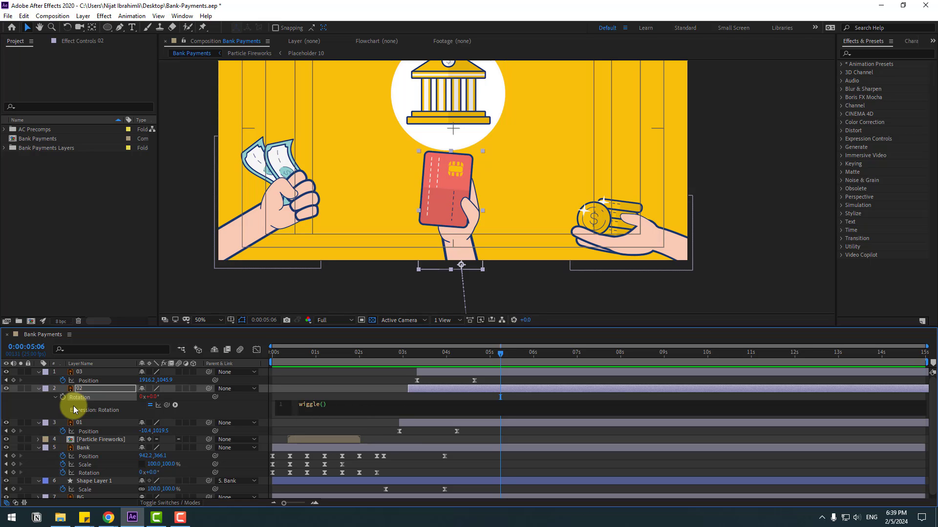
type("2,9")
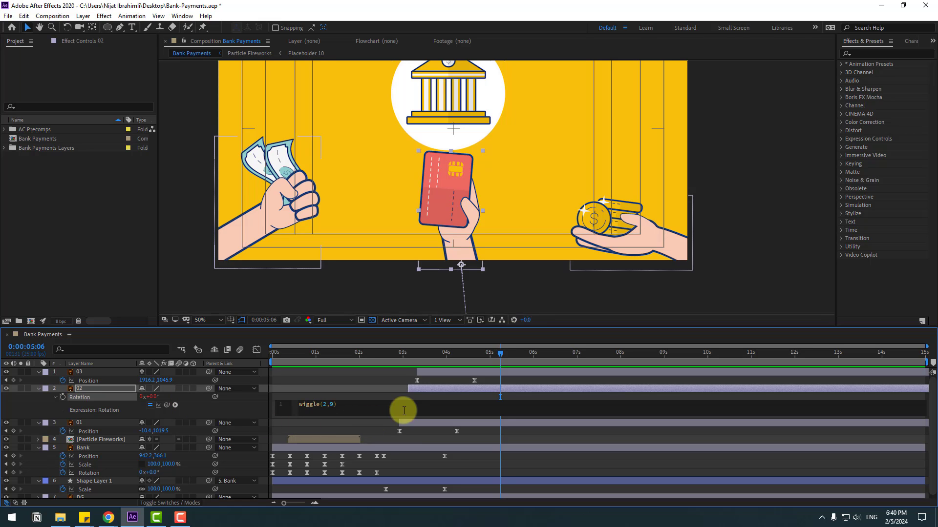
left_click(394, 397)
- Start the work area near 3.3 seconds, preview the wiggling card, and revisit its expression
left_click_drag(272, 361, 418, 355)
key("space")
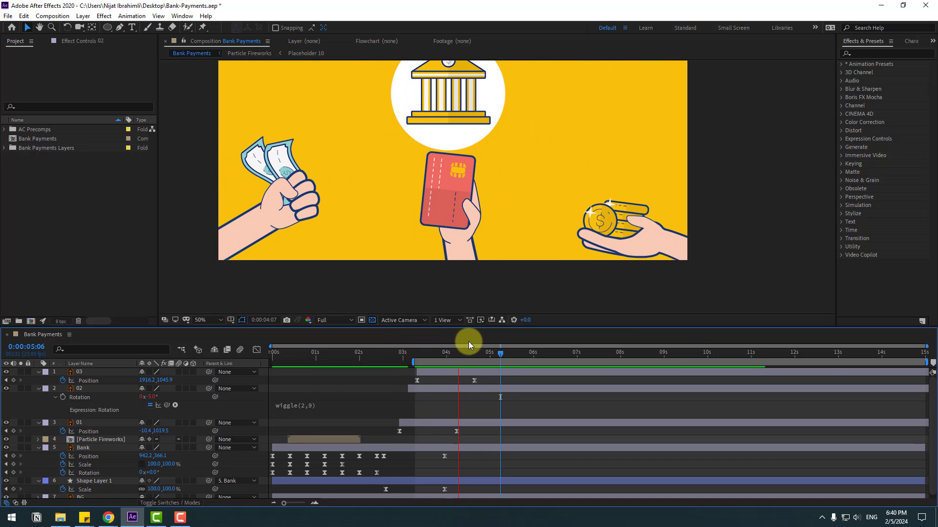
left_click(506, 354)
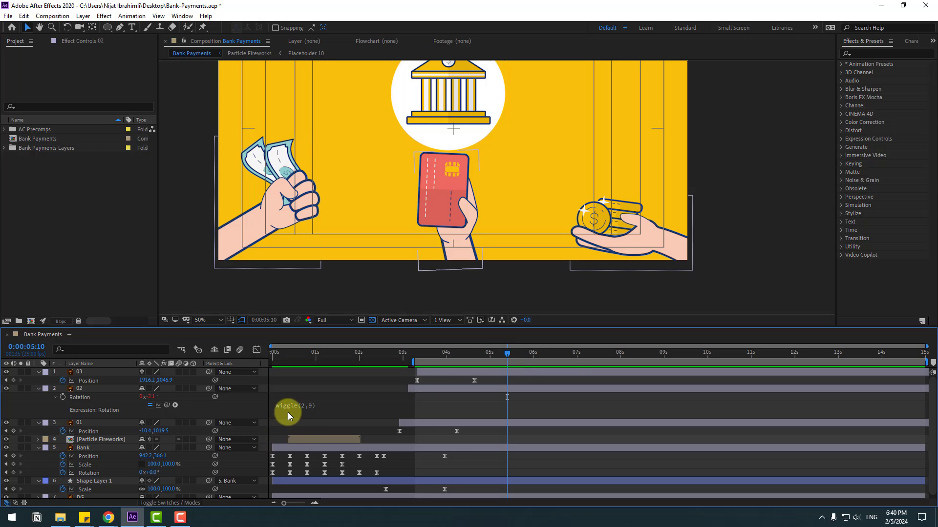
left_click(328, 416)
key("ctrl+c")
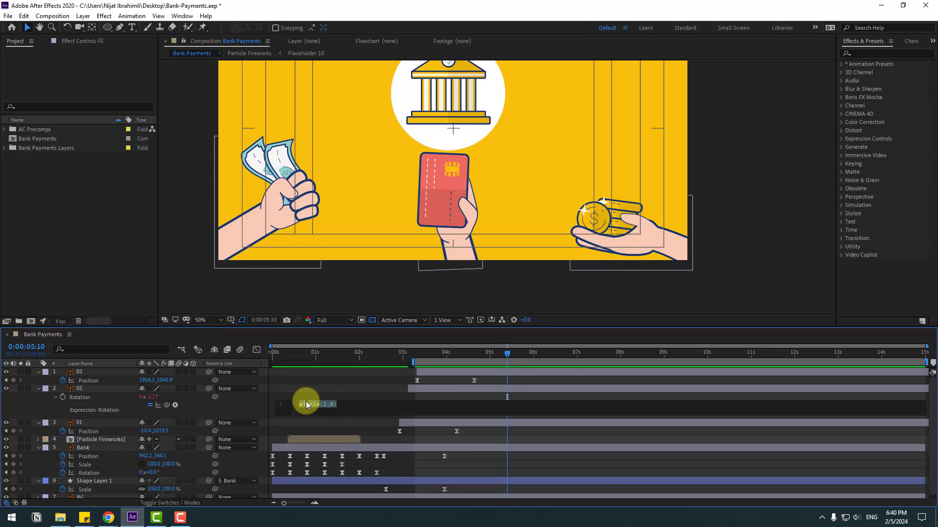
left_click(299, 394)
- Drive the coin hand's rotation with a wiggle(2,6) expression and preview the result
left_click(40, 389)
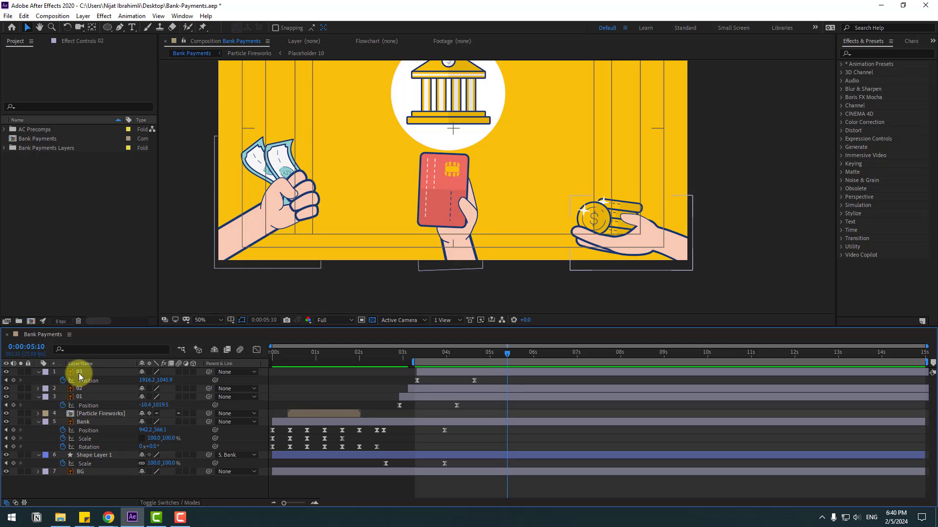
left_click(78, 372)
key("r")
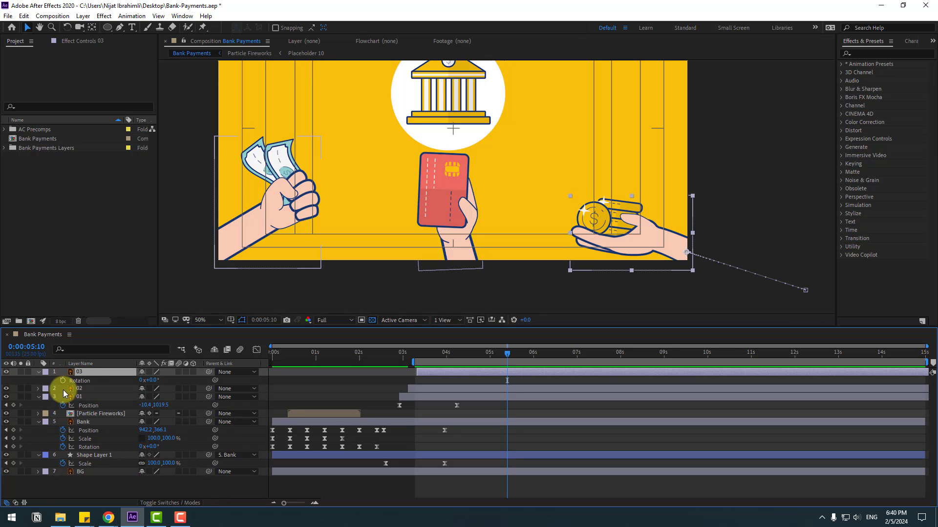
left_click(62, 381, "alt")
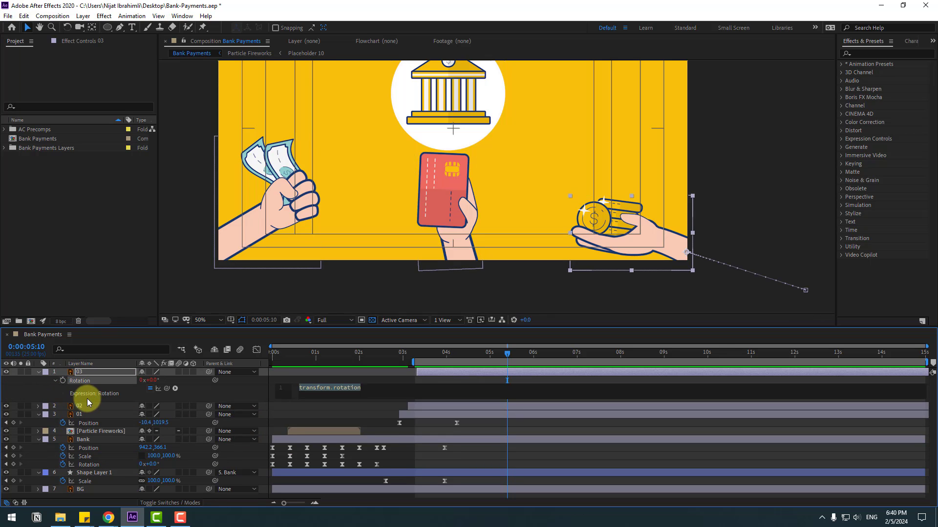
key("ctrl+v")
double_click(332, 388)
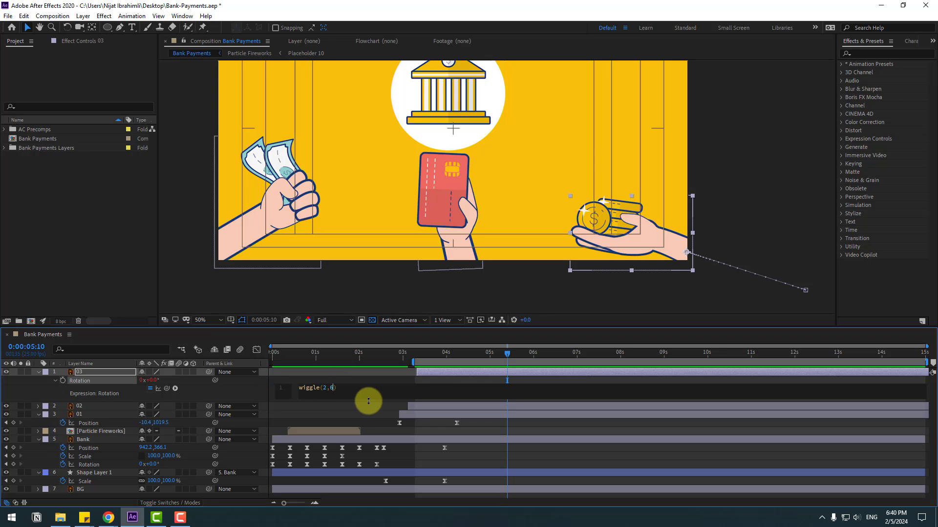
left_click(353, 382)
key("space")
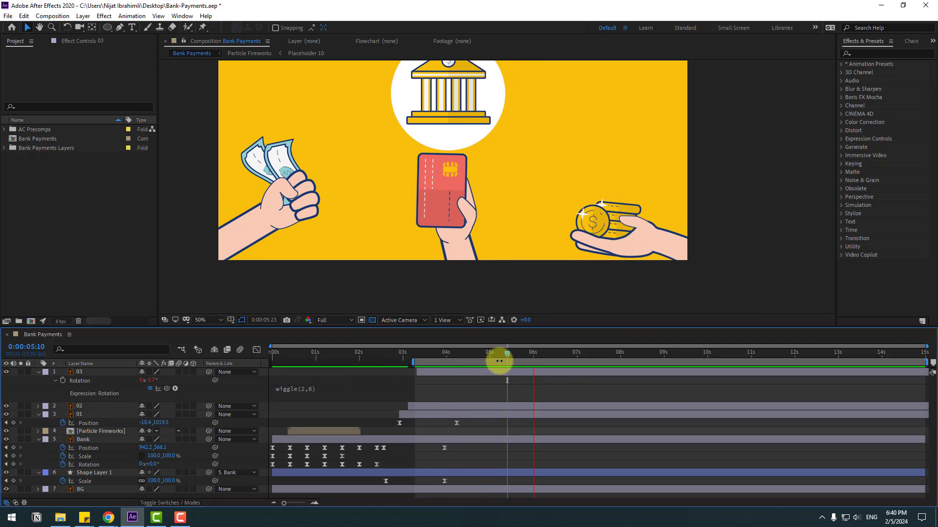
left_click(501, 361)
- Give the cash hand's rotation a wiggle(2,5) expression, preview, and fit the viewer zoom
left_click(49, 413)
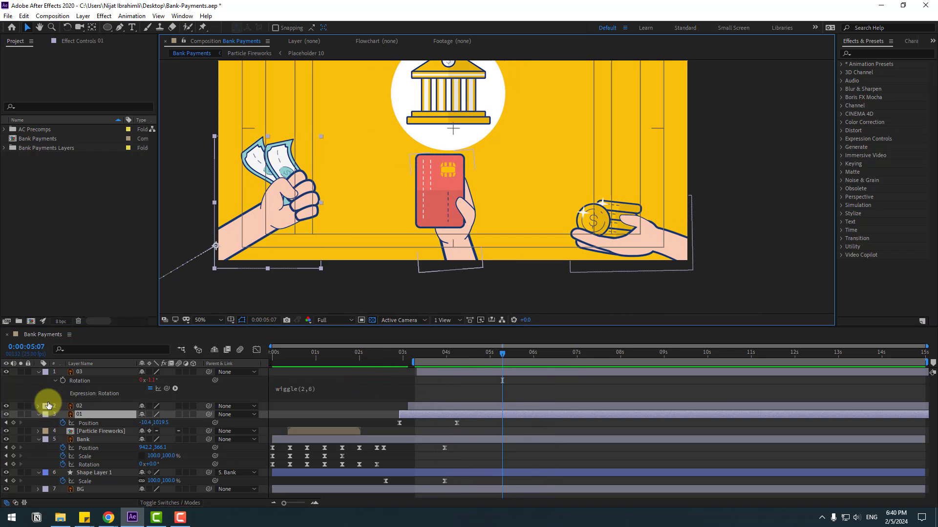
key("r")
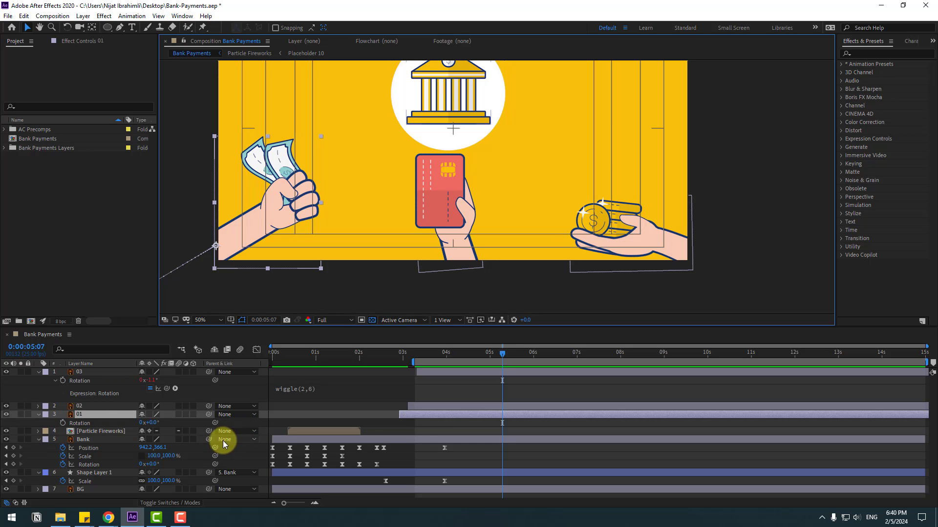
left_click(62, 424, "alt")
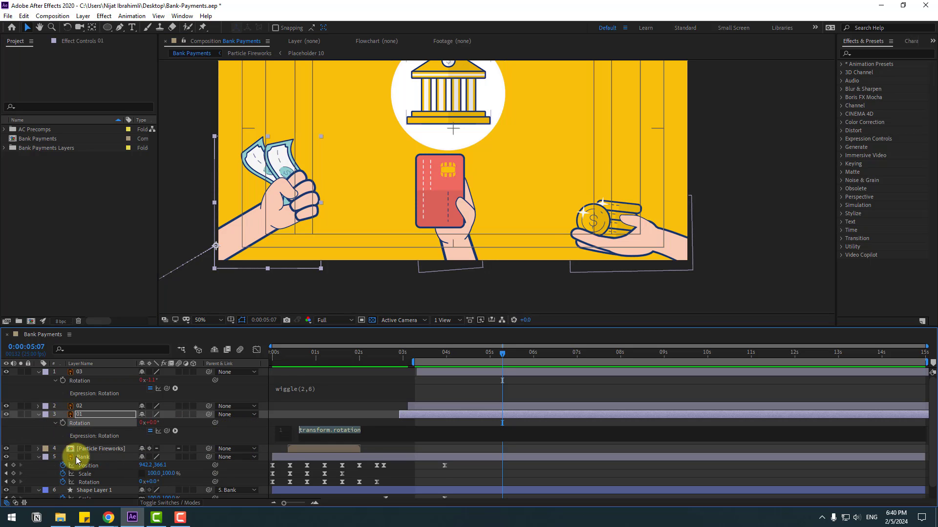
type("wiggle(2,9")
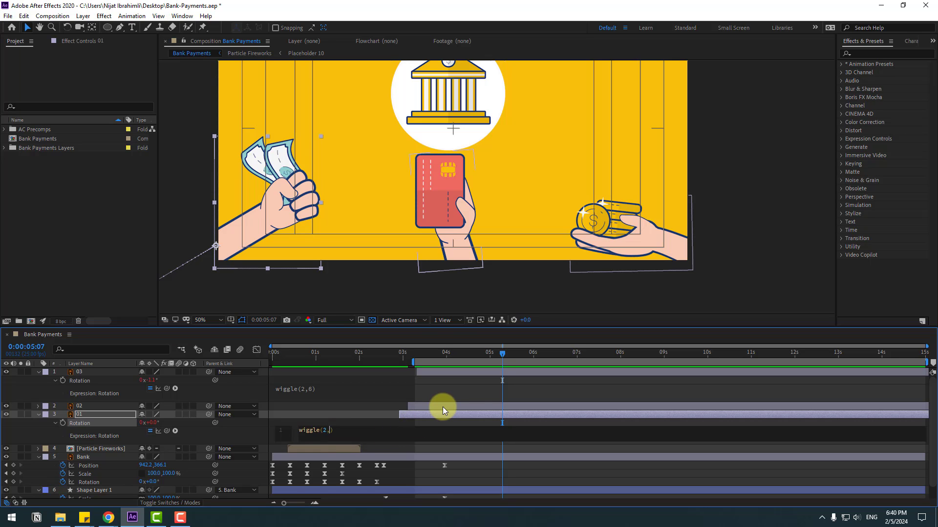
type("5")
left_click(458, 421)
key("space")
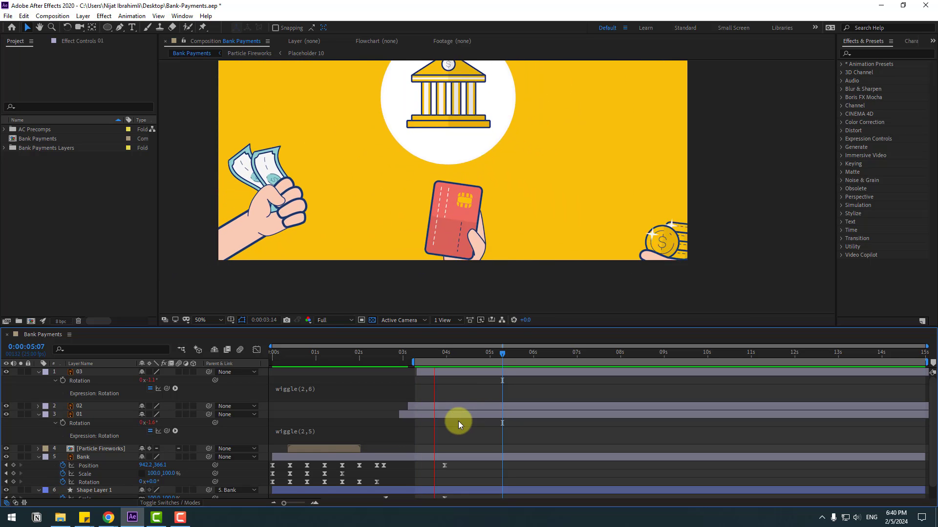
left_click(205, 320)
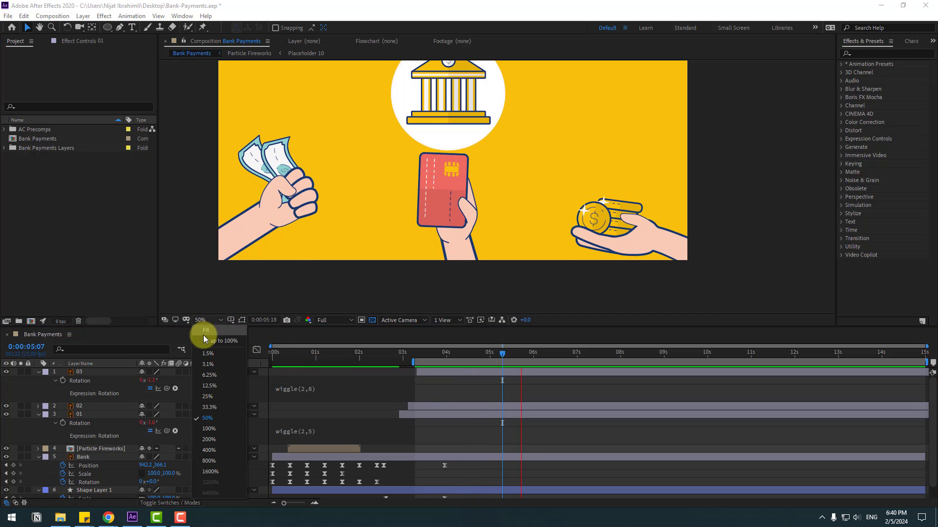
left_click(205, 359)
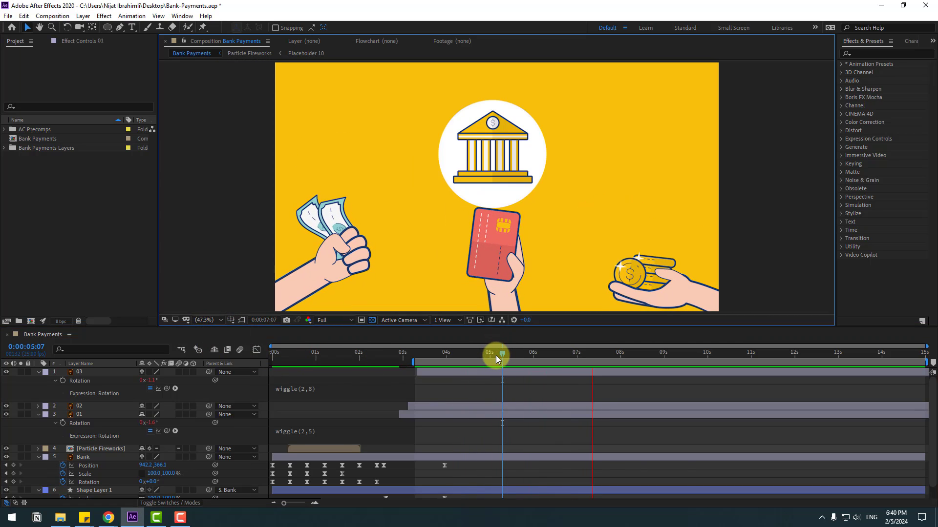